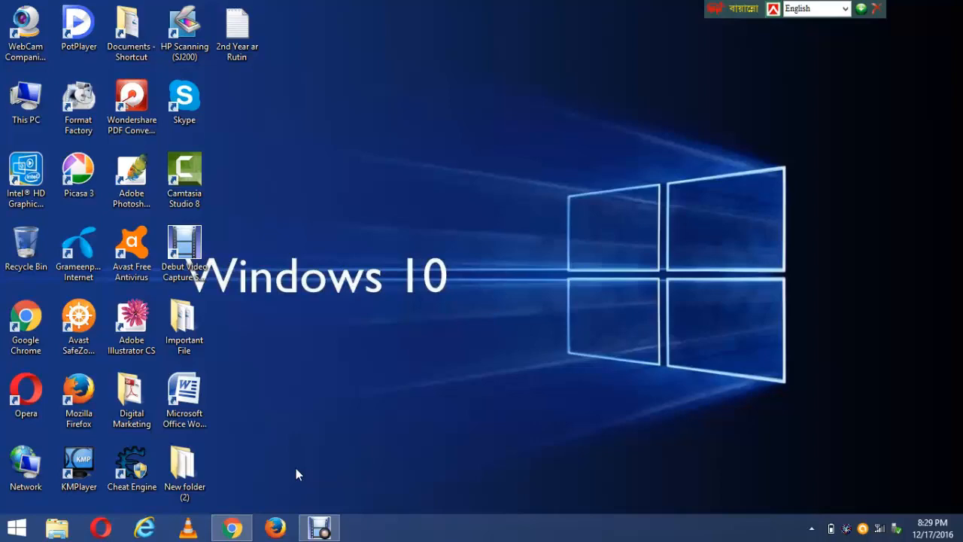
Step: Switch to Chrome with the Facebook news feed and open the Pages section
{"action": "left_click", "coordinate": [232, 527]}
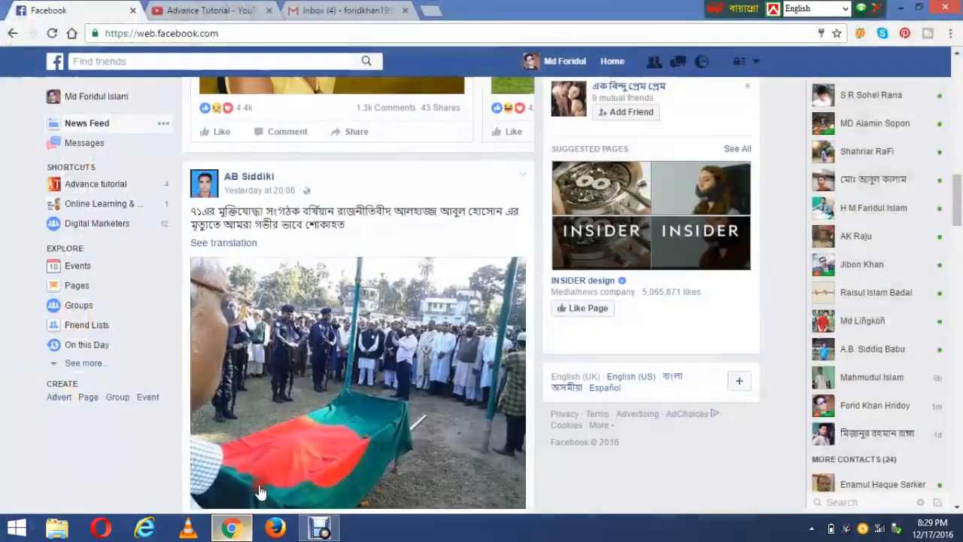
{"action": "scroll", "coordinate": [291, 316], "scroll_direction": "down", "scroll_amount": 10}
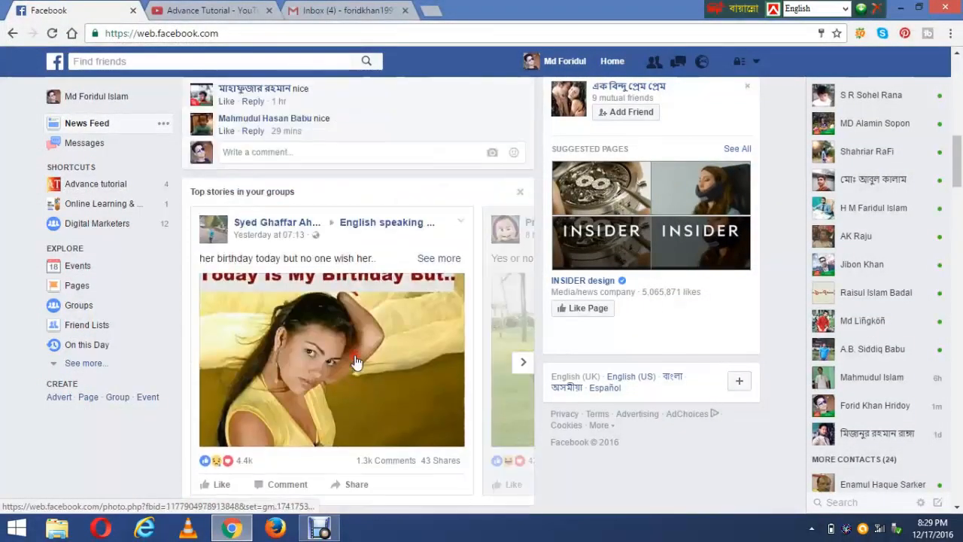
{"action": "scroll", "coordinate": [424, 314], "scroll_direction": "up", "scroll_amount": 3}
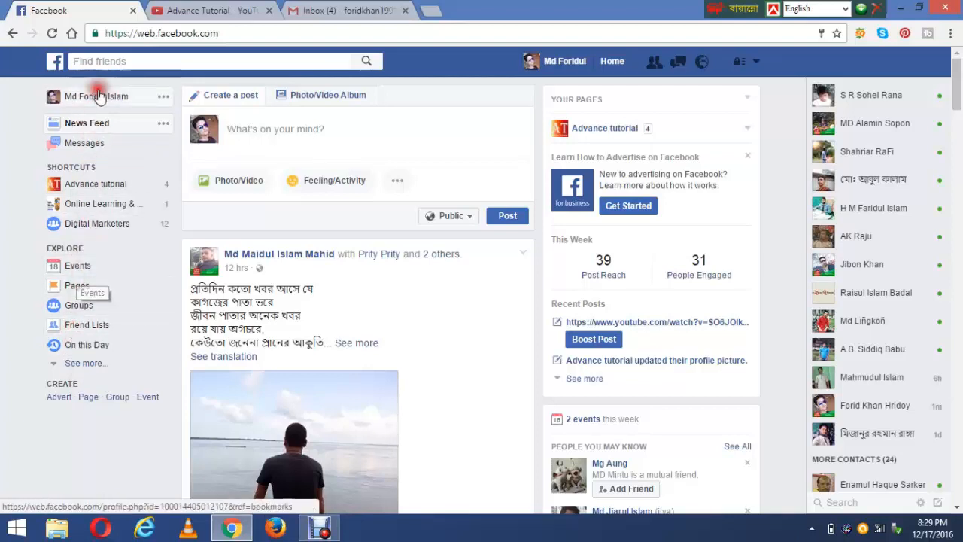
{"action": "left_click", "coordinate": [63, 291]}
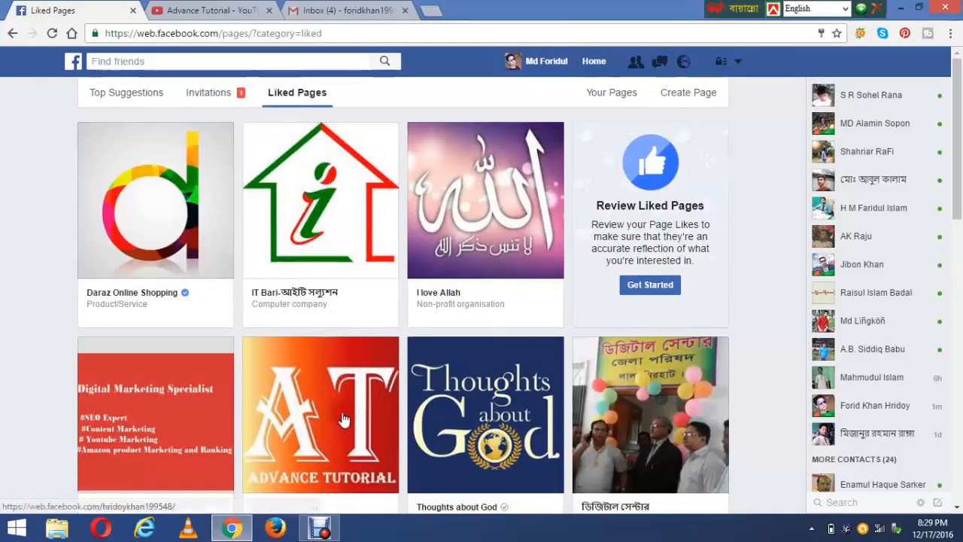
Step: Look over the liked pages and start creating a new Facebook page
{"action": "scroll", "coordinate": [343, 419], "scroll_direction": "down", "scroll_amount": 5}
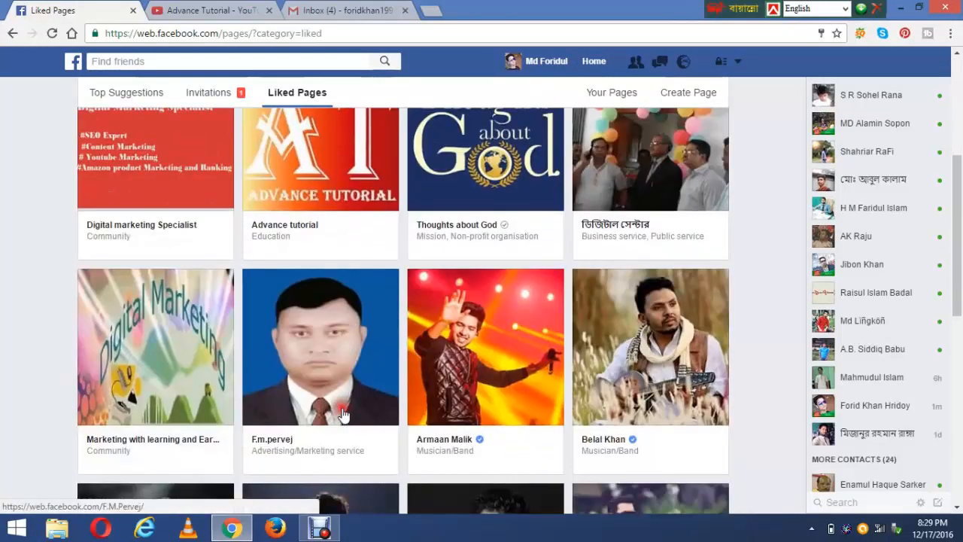
{"action": "scroll", "coordinate": [344, 412], "scroll_direction": "up", "scroll_amount": 5}
{"action": "scroll", "coordinate": [343, 410], "scroll_direction": "down", "scroll_amount": 1}
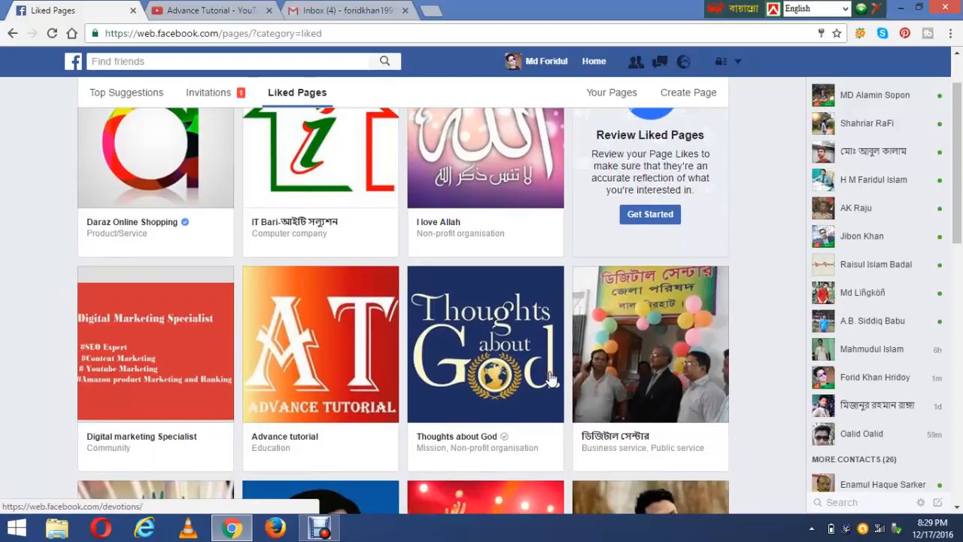
{"action": "scroll", "coordinate": [490, 372], "scroll_direction": "up", "scroll_amount": 1}
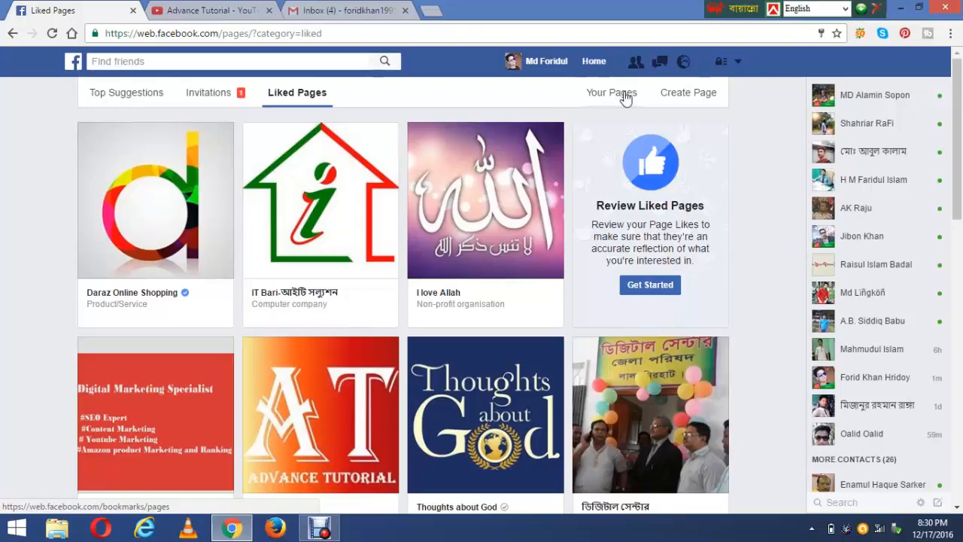
{"action": "left_click", "coordinate": [686, 99]}
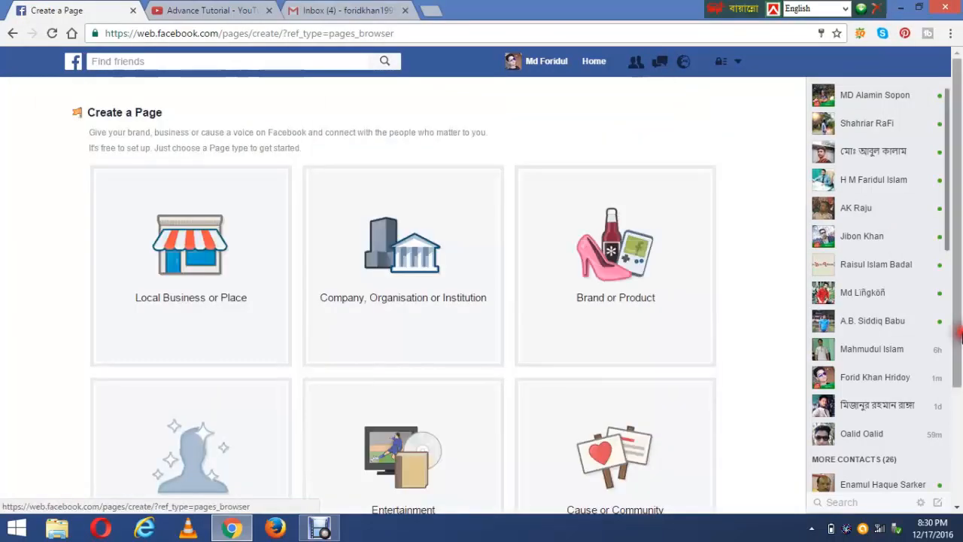
Step: Review the available page types and choose Artist, Band or Public Figure for the new page
{"action": "left_click", "coordinate": [265, 279]}
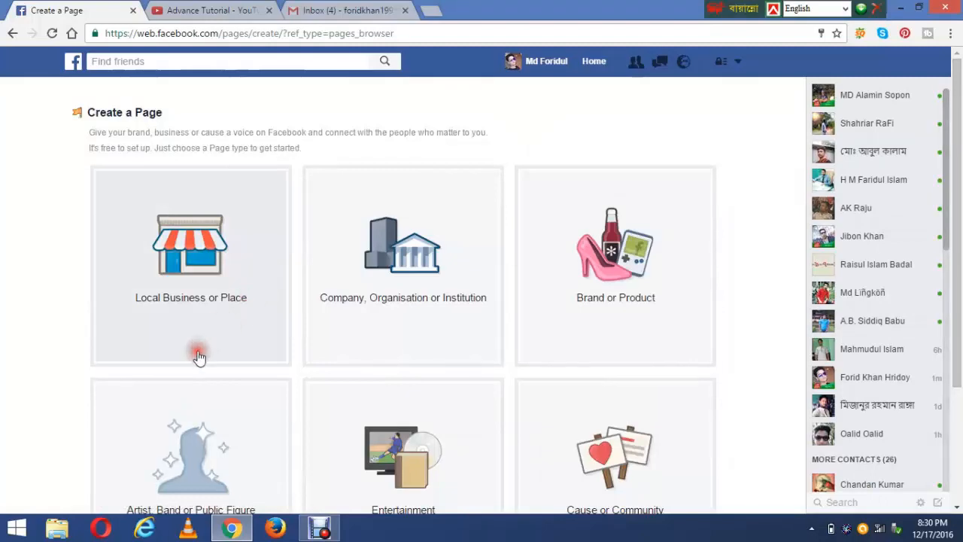
{"action": "scroll", "coordinate": [196, 346], "scroll_direction": "down", "scroll_amount": 1}
{"action": "scroll", "coordinate": [197, 351], "scroll_direction": "up", "scroll_amount": 1}
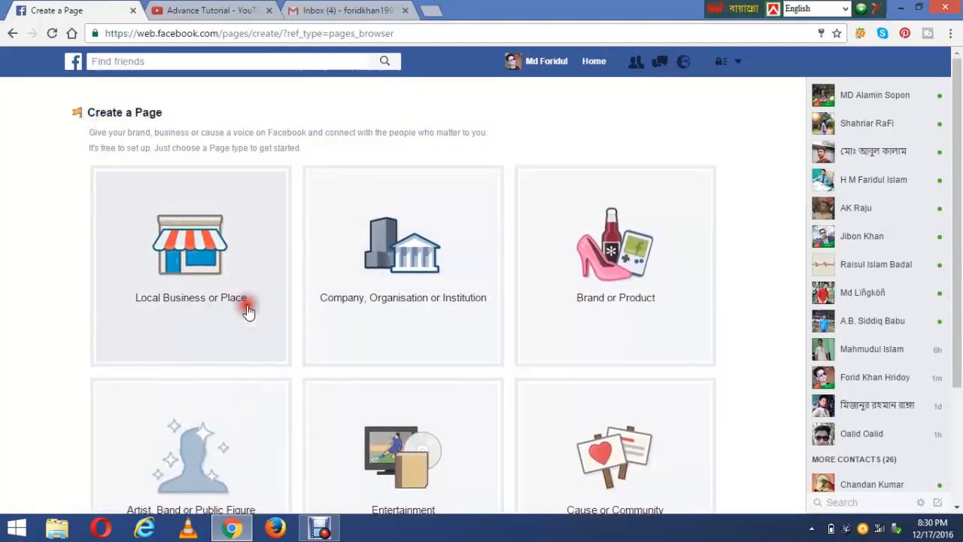
{"action": "scroll", "coordinate": [421, 280], "scroll_direction": "down", "scroll_amount": 1}
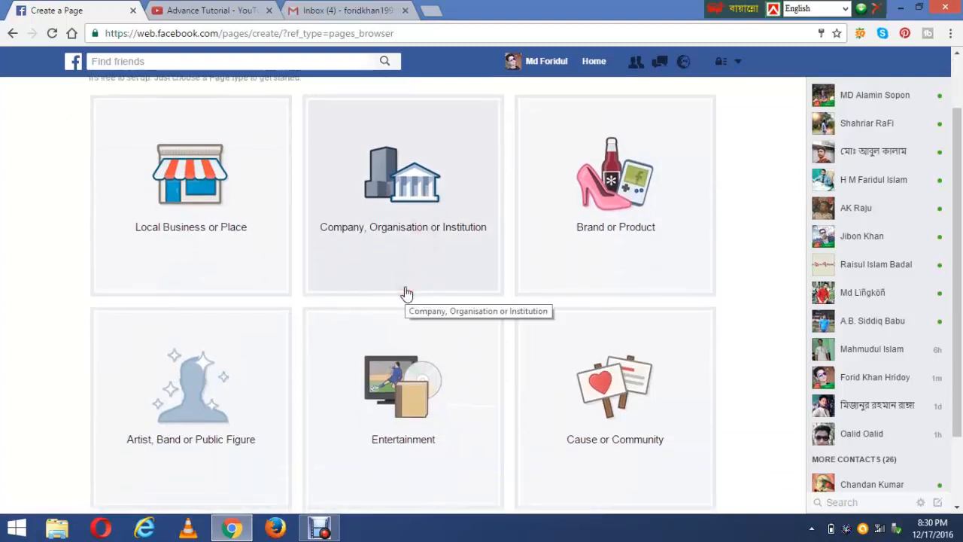
{"action": "left_click", "coordinate": [405, 292]}
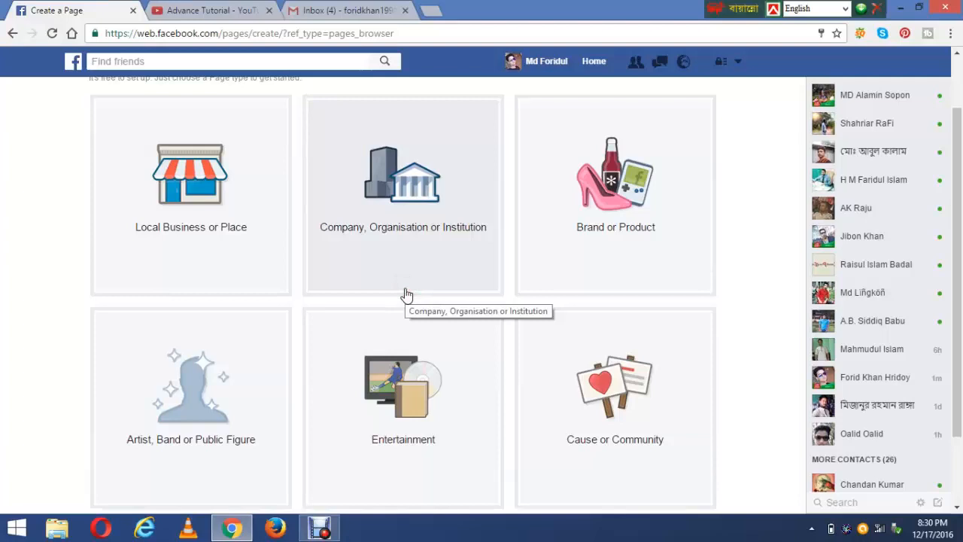
{"action": "left_click_drag", "start_coordinate": [405, 277], "coordinate": [229, 241]}
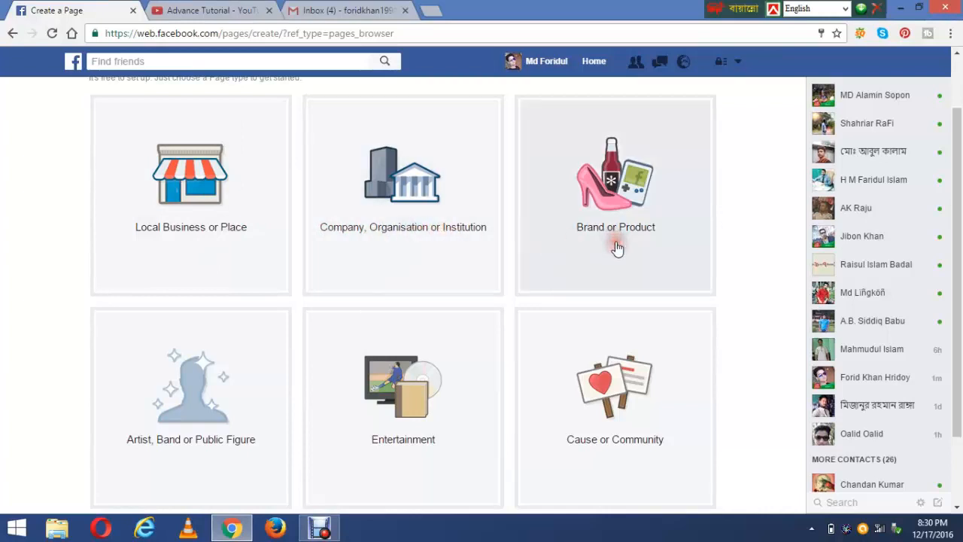
{"action": "scroll", "coordinate": [616, 248], "scroll_direction": "down", "scroll_amount": 2}
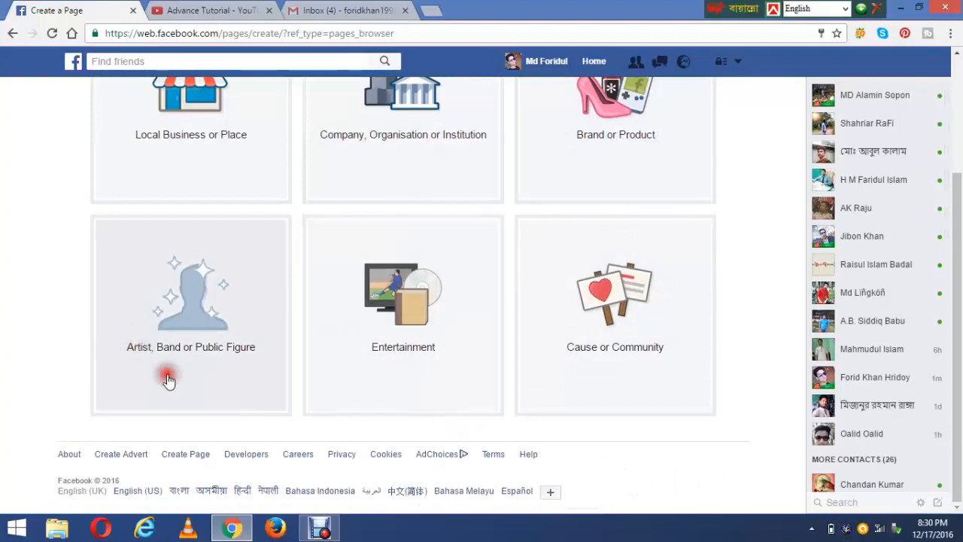
{"action": "left_click", "coordinate": [179, 321]}
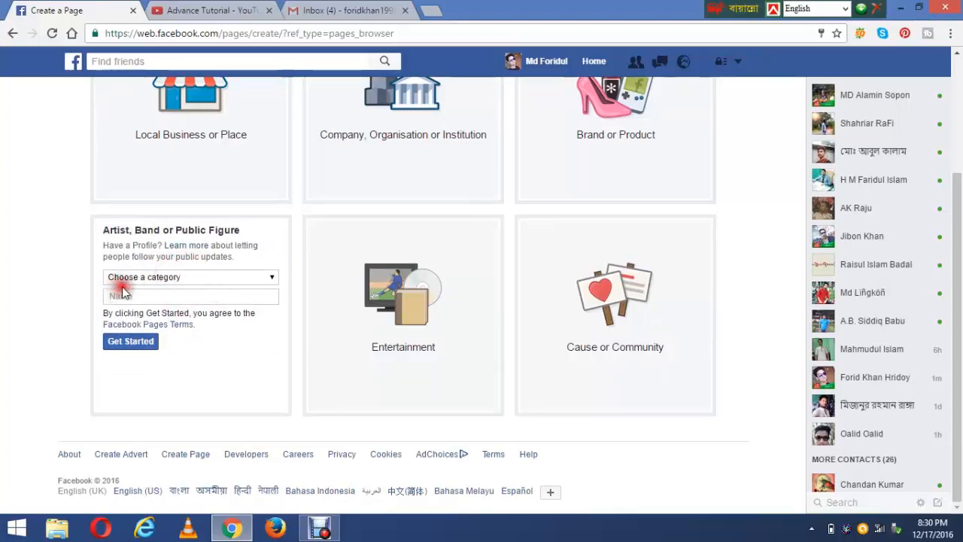
Step: Set the new page's category to Public Figure
{"action": "left_click", "coordinate": [263, 280]}
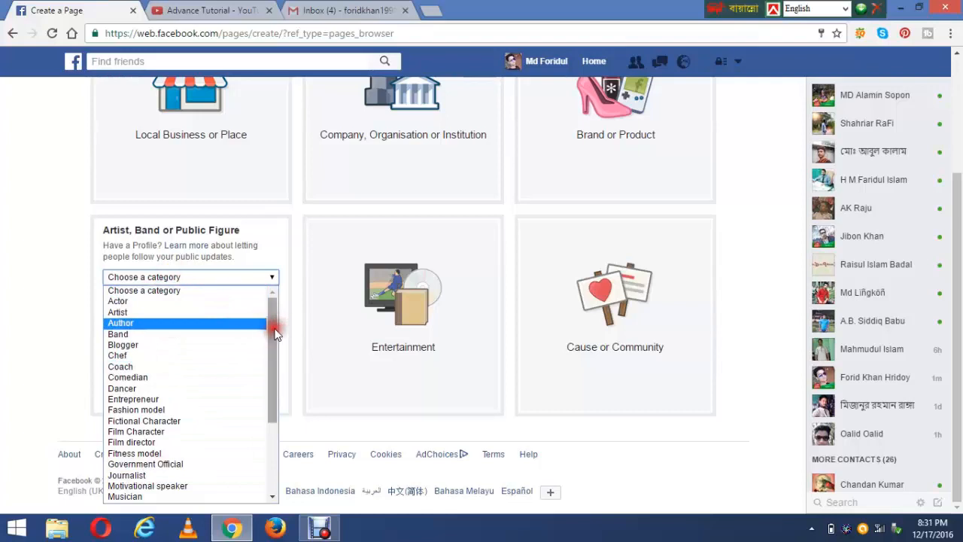
{"action": "scroll", "coordinate": [272, 343], "scroll_direction": "down", "scroll_amount": 5}
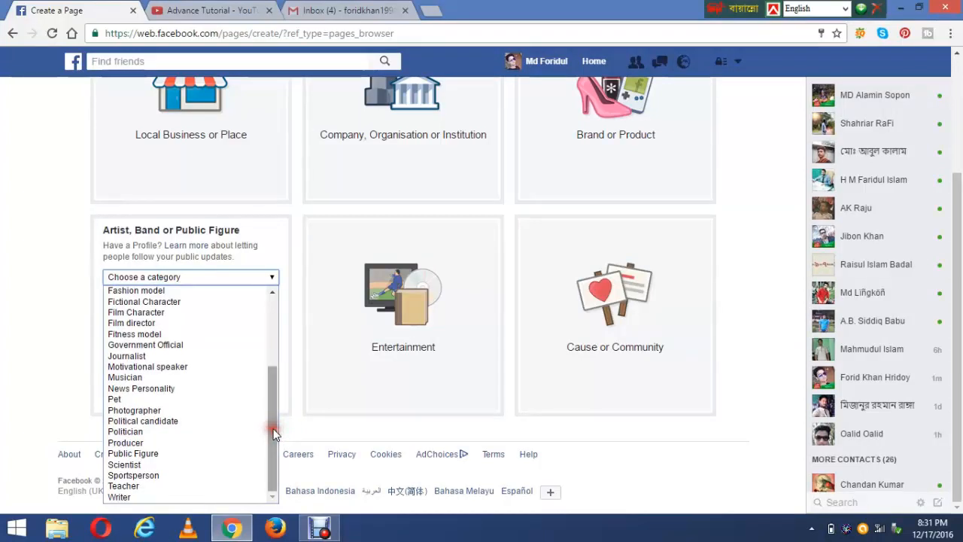
{"action": "left_click", "coordinate": [274, 434]}
{"action": "left_click_drag", "start_coordinate": [274, 434], "coordinate": [277, 335]}
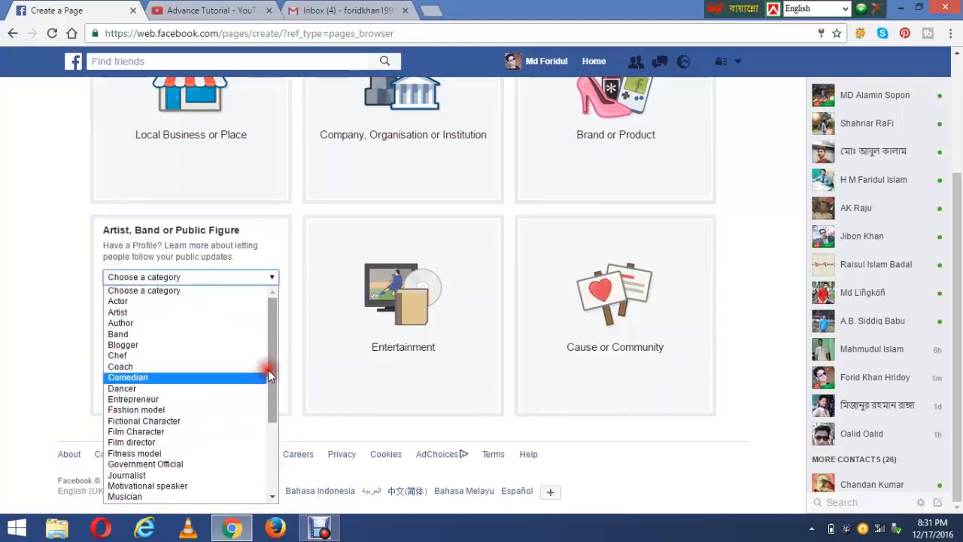
{"action": "scroll", "coordinate": [269, 376], "scroll_direction": "down", "scroll_amount": 2}
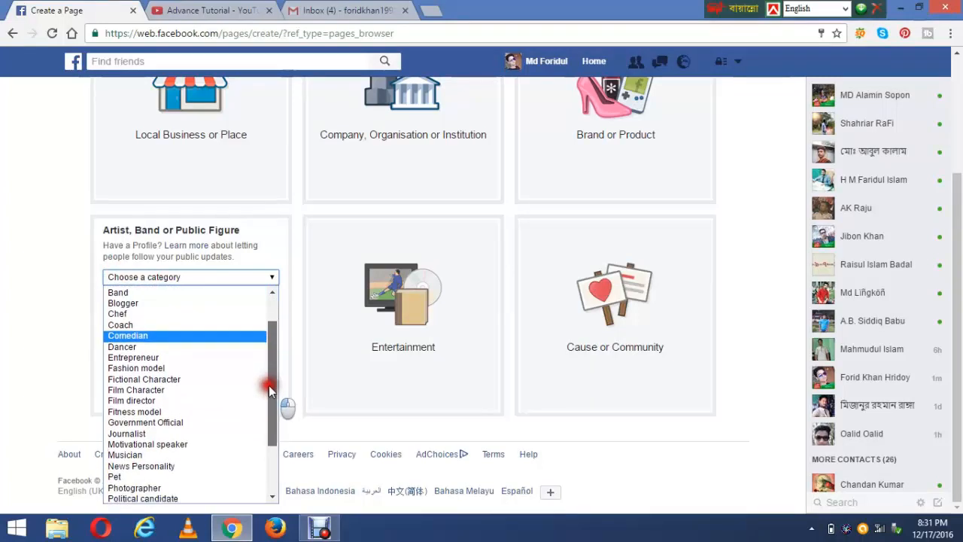
{"action": "left_click_drag", "start_coordinate": [269, 385], "coordinate": [270, 446]}
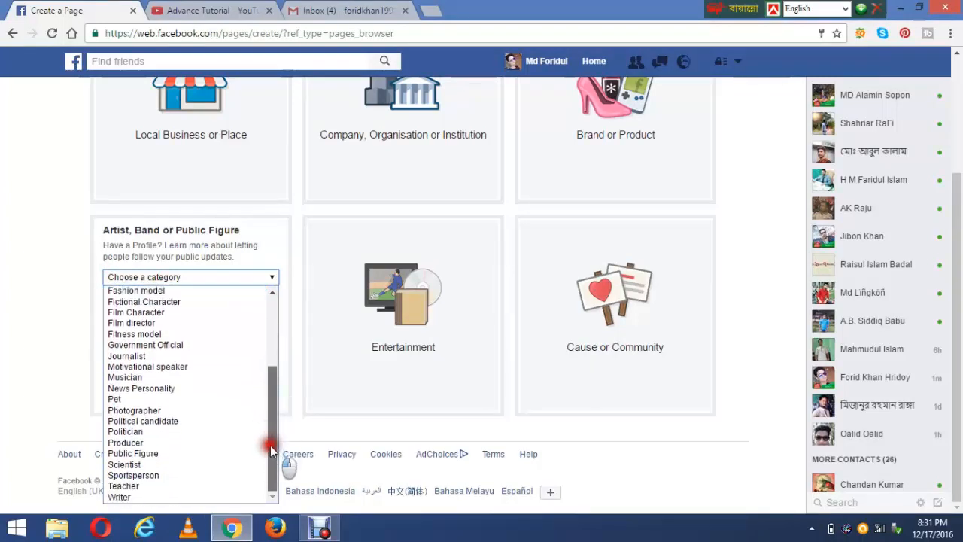
{"action": "left_click", "coordinate": [133, 453]}
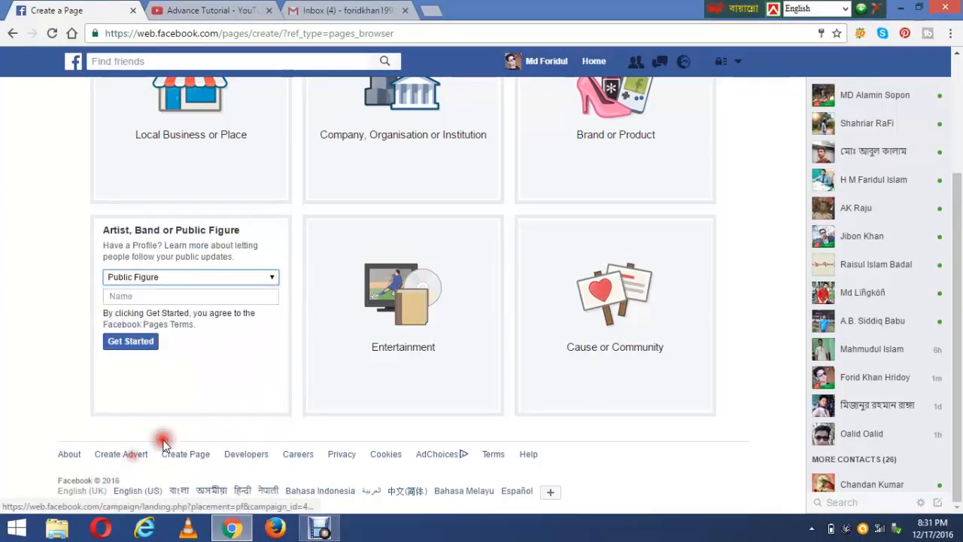
Step: Name the page "Digital Marketers" and proceed to its setup
{"action": "left_click", "coordinate": [170, 294]}
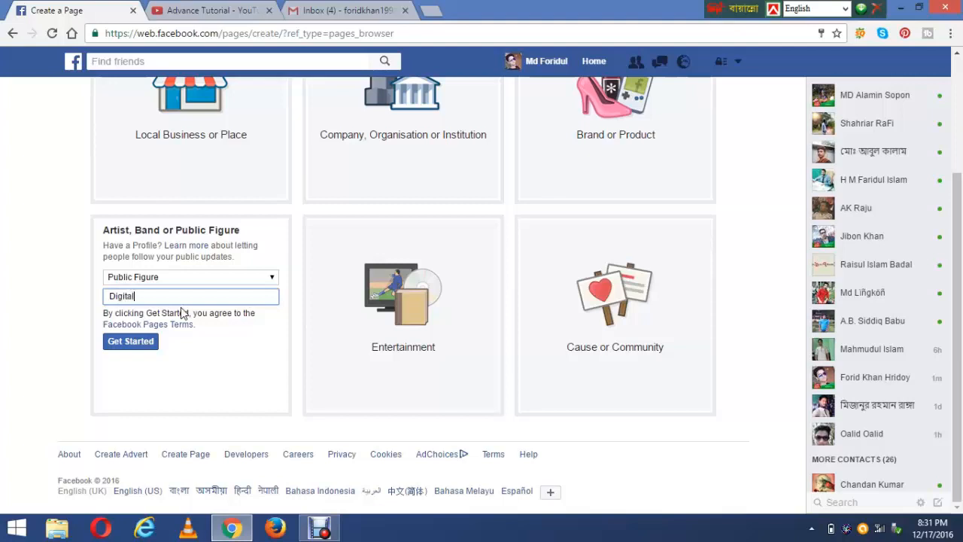
{"action": "type", "text": "Marketers"}
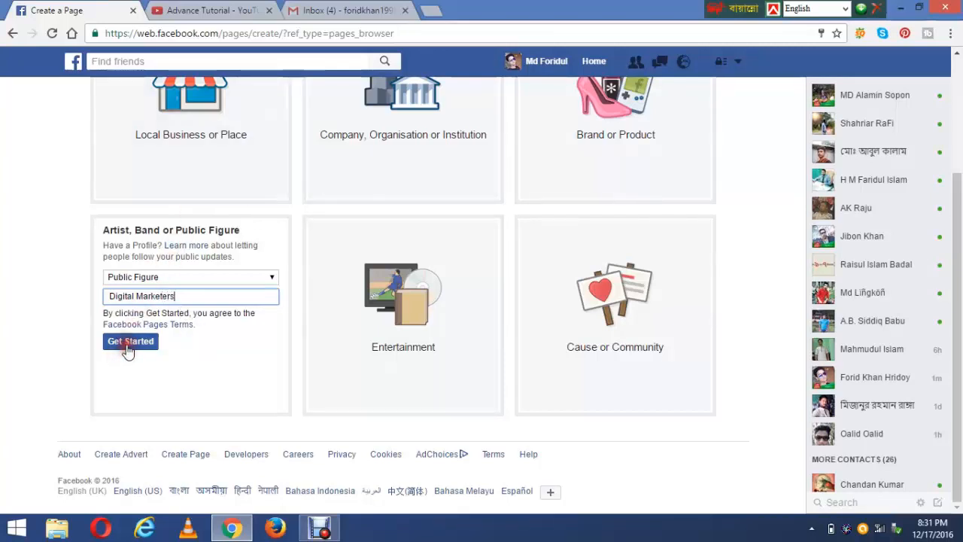
{"action": "left_click", "coordinate": [129, 343]}
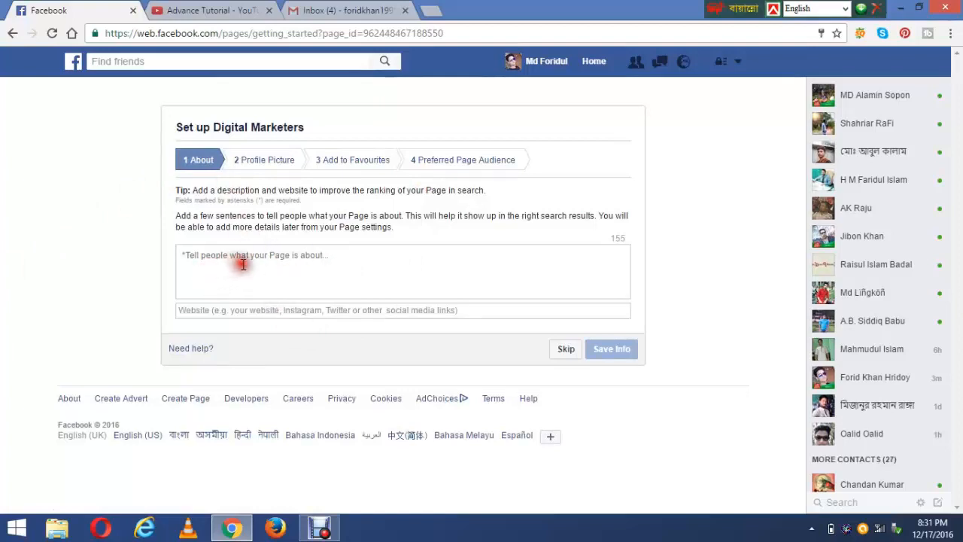
Step: Enter the page description "This page is Digital Marketing related. All digital marketers use it."
{"action": "left_click", "coordinate": [302, 265]}
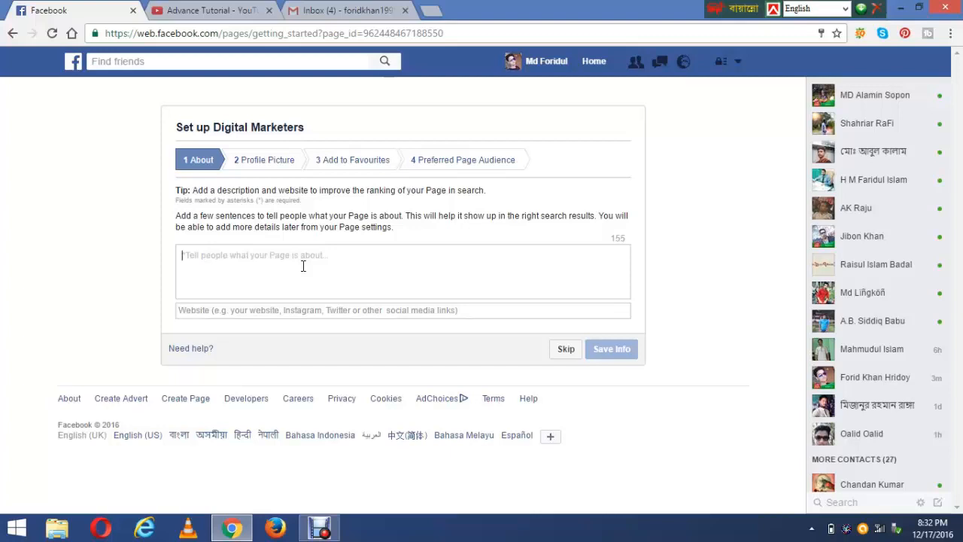
{"action": "type", "text": "This page is Digital Marketing related. All digital marketers use it."}
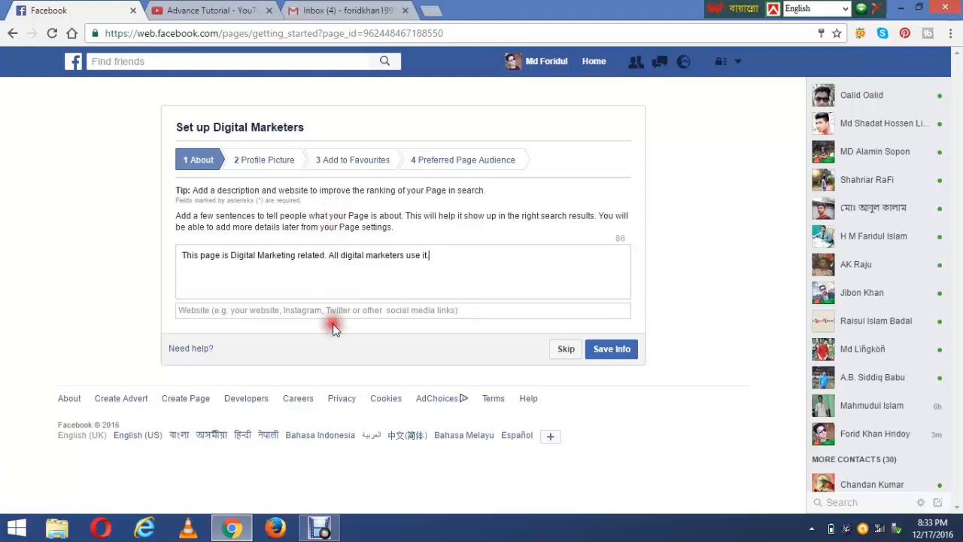
{"action": "left_click", "coordinate": [334, 312]}
{"action": "left_click", "coordinate": [333, 271]}
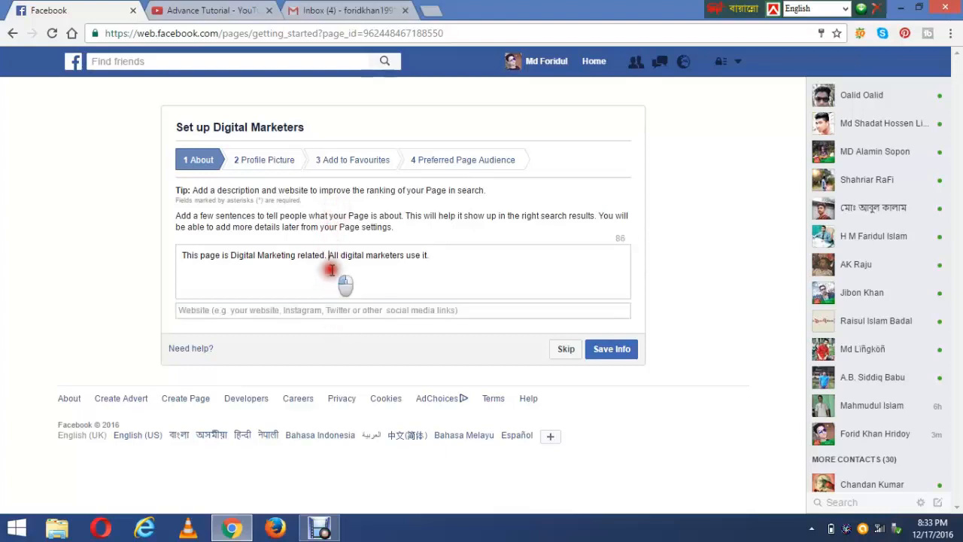
{"action": "left_click", "coordinate": [164, 322]}
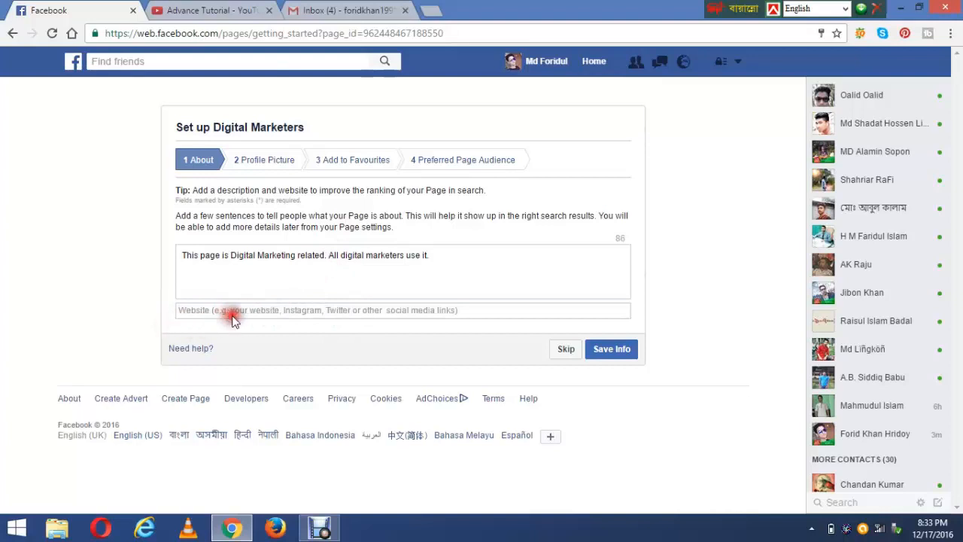
Step: Copy the Advance Tutorial YouTube channel's address and paste it into the page's website field
{"action": "left_click", "coordinate": [364, 312]}
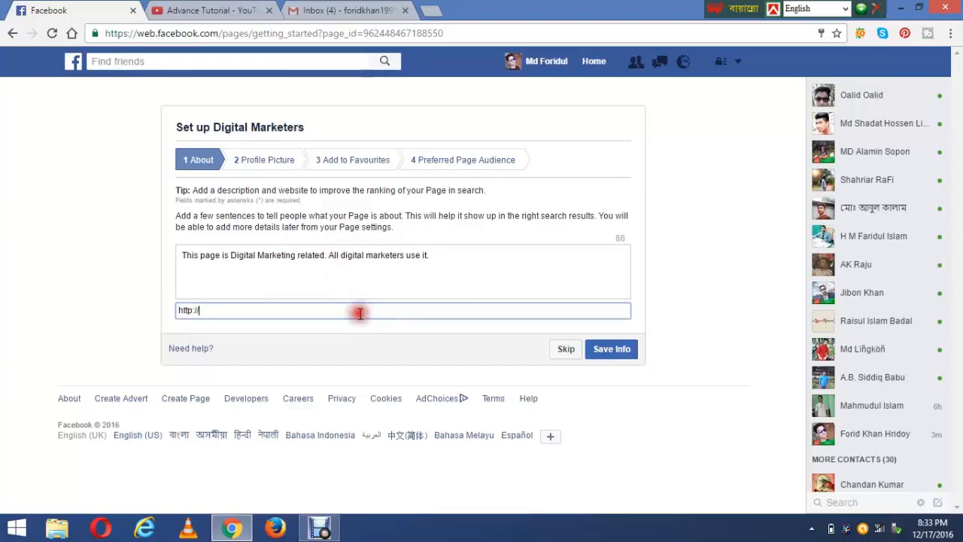
{"action": "left_click", "coordinate": [354, 284]}
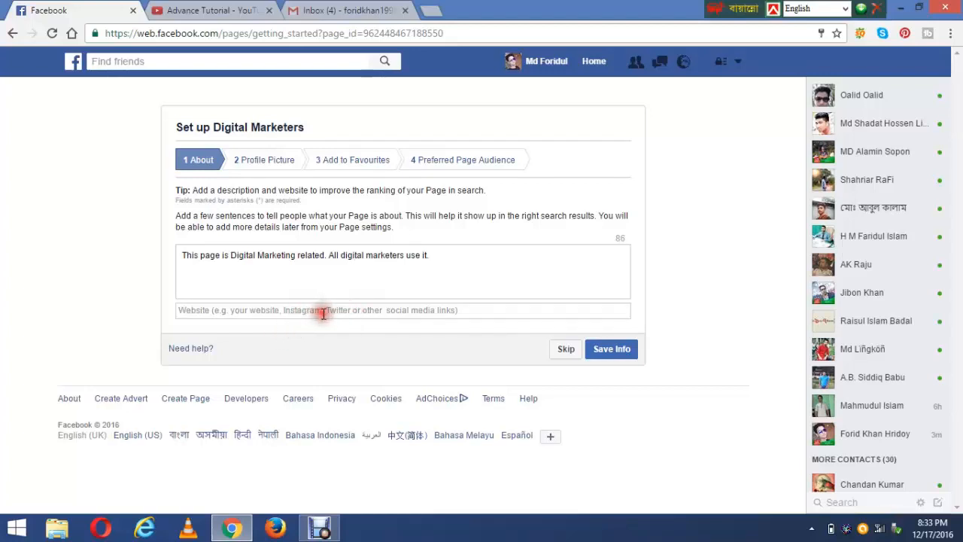
{"action": "left_click", "coordinate": [435, 312]}
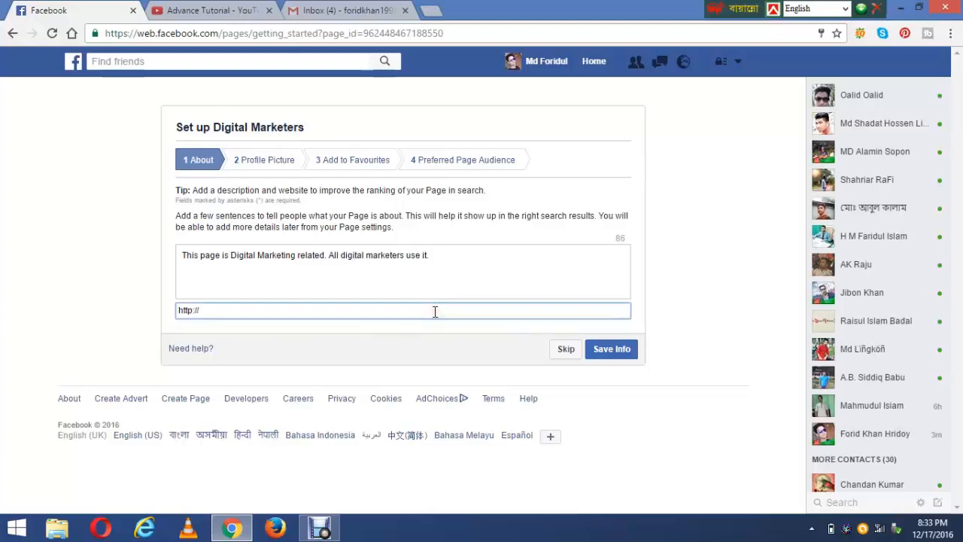
{"action": "left_click", "coordinate": [434, 313]}
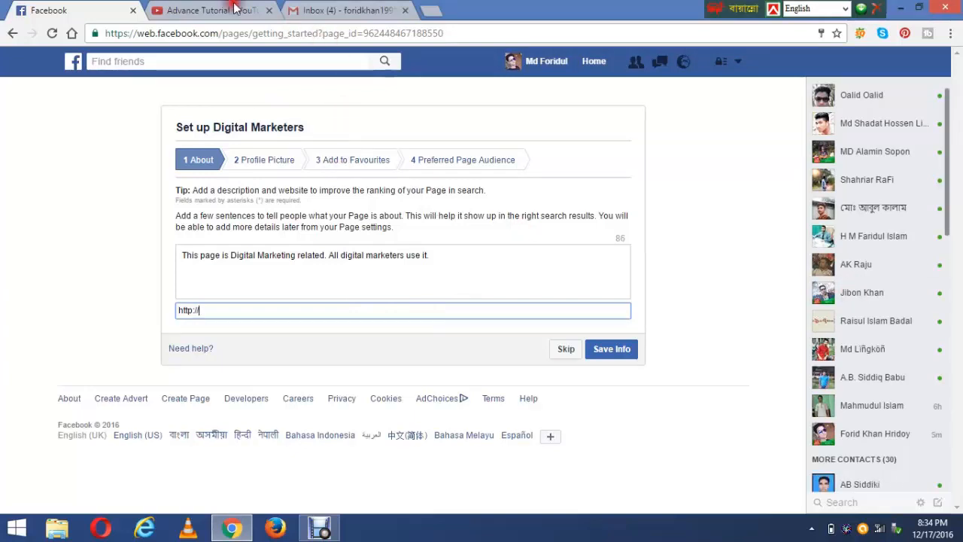
{"action": "left_click", "coordinate": [209, 13]}
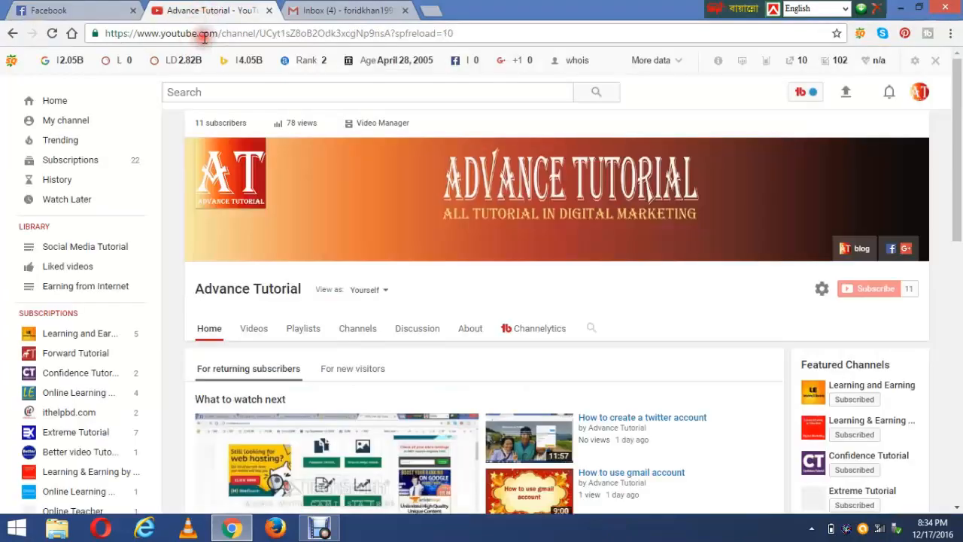
{"action": "left_click", "coordinate": [203, 35]}
{"action": "key", "text": "ctrl+c"}
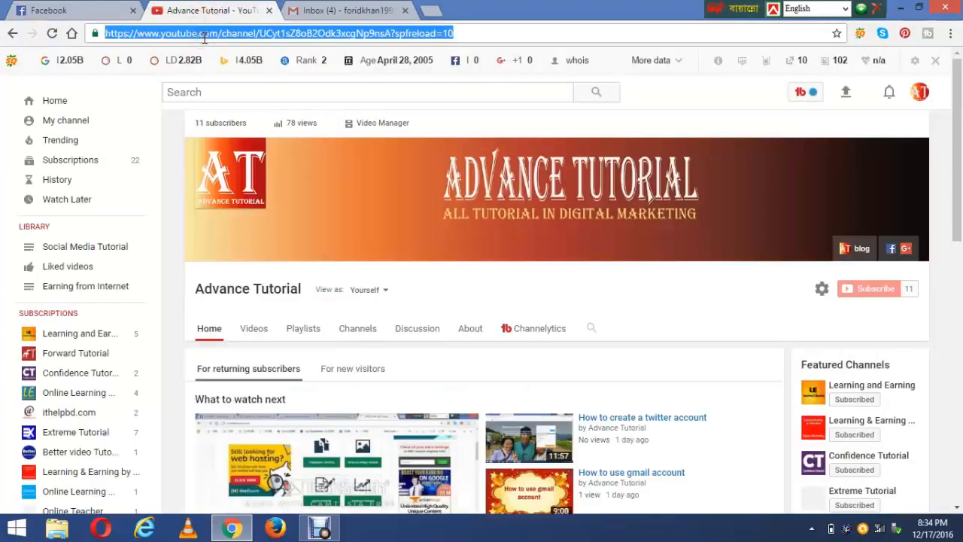
{"action": "left_click", "coordinate": [88, 10]}
{"action": "left_click", "coordinate": [257, 302]}
{"action": "left_click", "coordinate": [253, 314]}
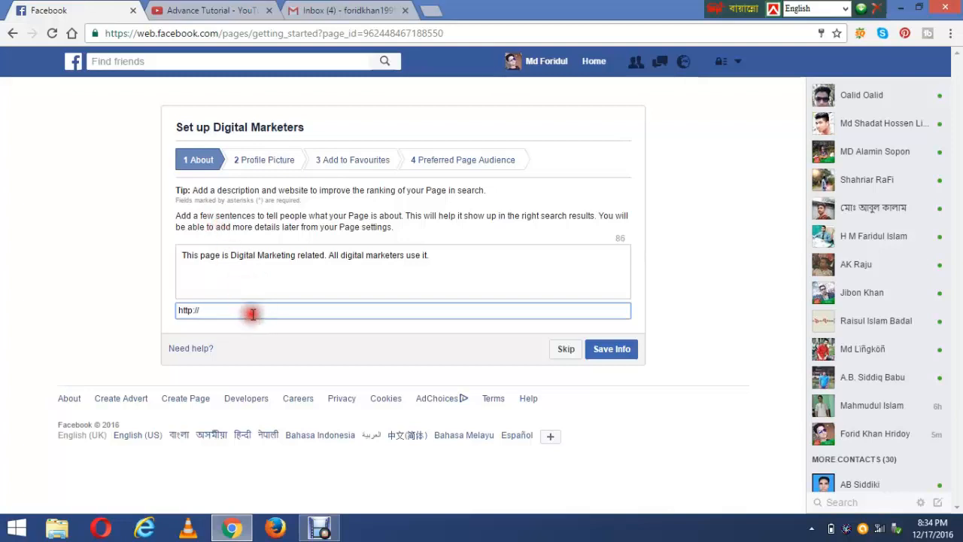
{"action": "key", "text": "ctrl+v"}
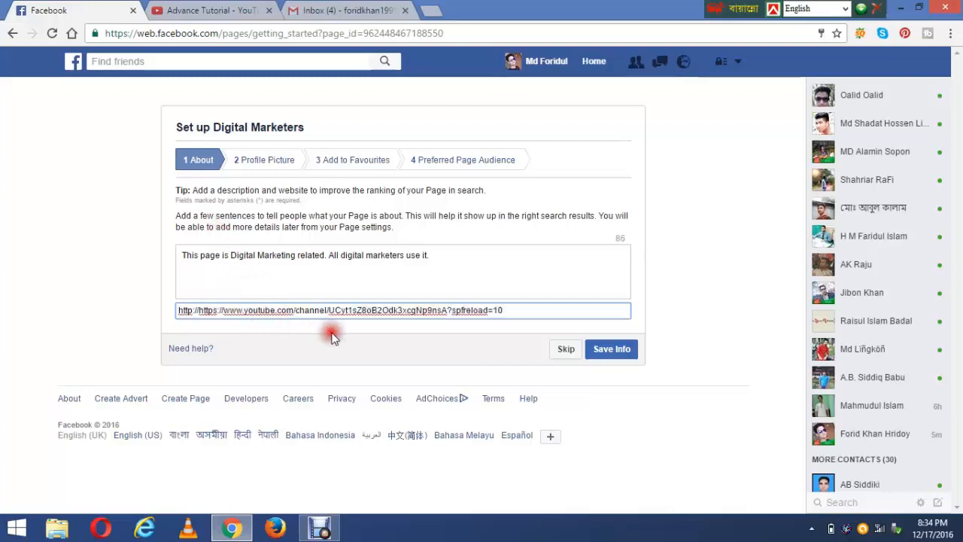
{"action": "left_click", "coordinate": [205, 312]}
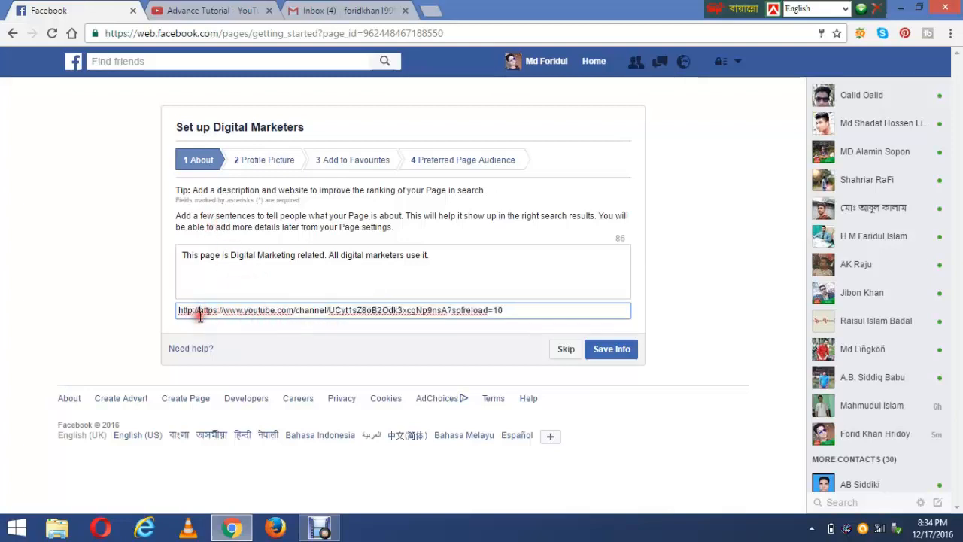
{"action": "key", "text": "BackSpace"}
{"action": "key", "text": "BackSpace"}
{"action": "key", "text": "BackSpace"}
{"action": "key", "text": "BackSpace"}
{"action": "key", "text": "BackSpace"}
{"action": "key", "text": "BackSpace"}
{"action": "key", "text": "BackSpace"}
{"action": "key", "text": "Return"}
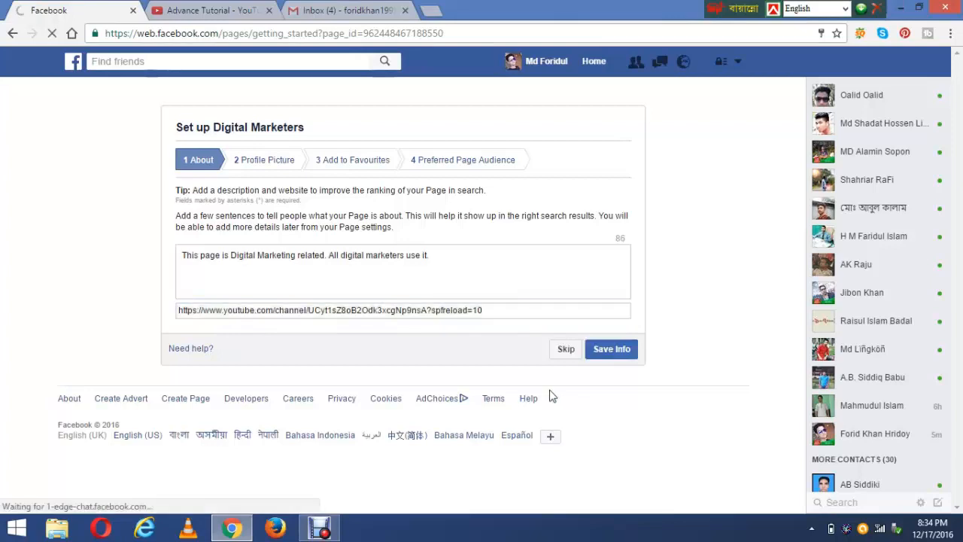
{"action": "left_click", "coordinate": [601, 356]}
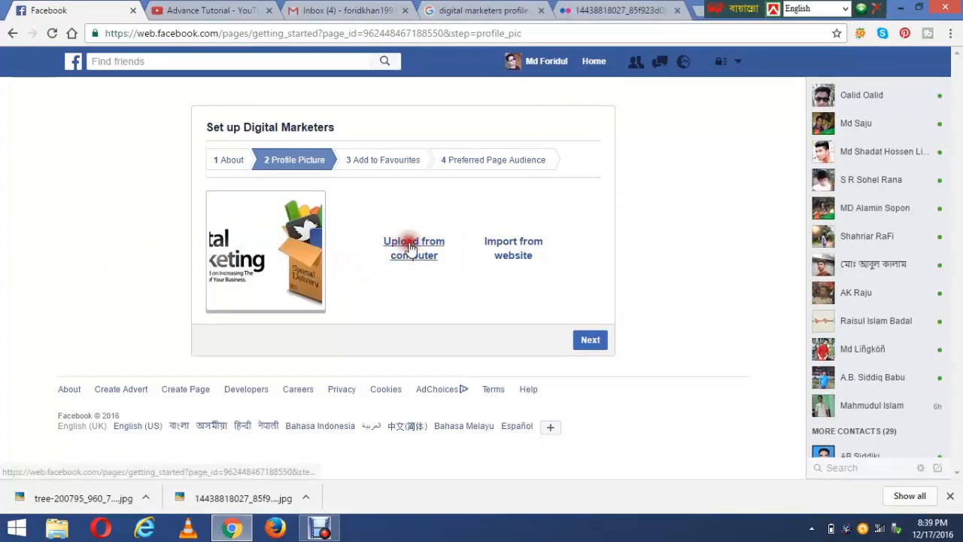
Step: Upload the image tree-200795_960_720 from the Desktop as the page's profile picture and continue the setup
{"action": "left_click", "coordinate": [410, 244]}
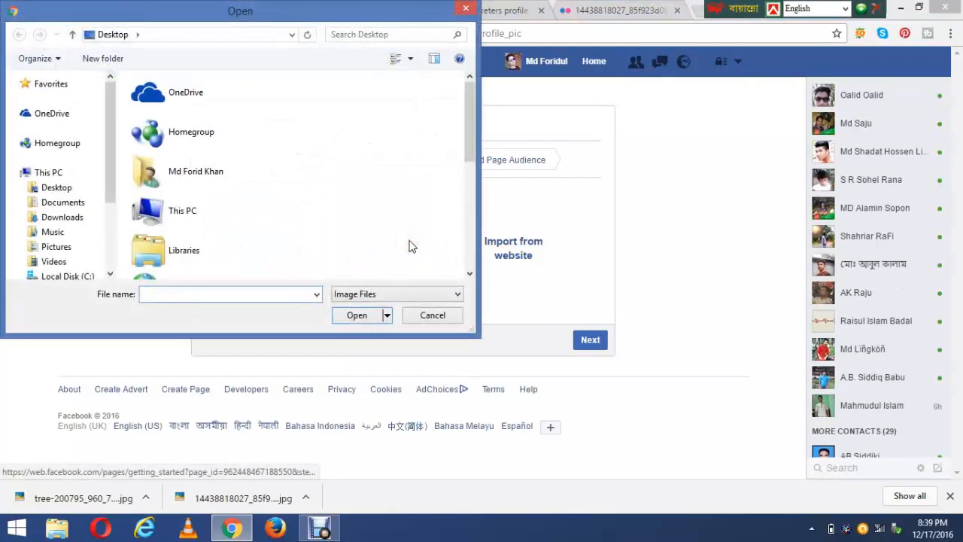
{"action": "left_click", "coordinate": [49, 188]}
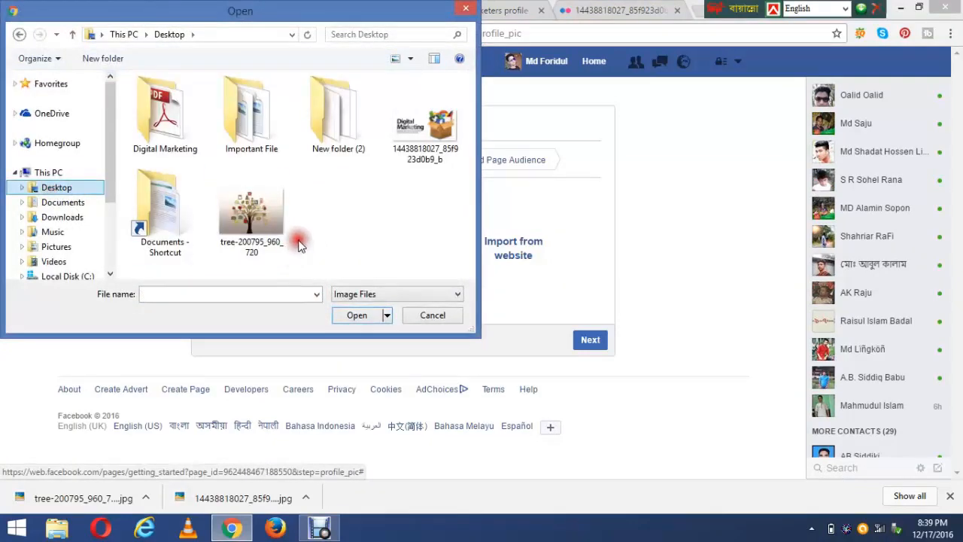
{"action": "left_click", "coordinate": [252, 215]}
{"action": "left_click", "coordinate": [349, 316]}
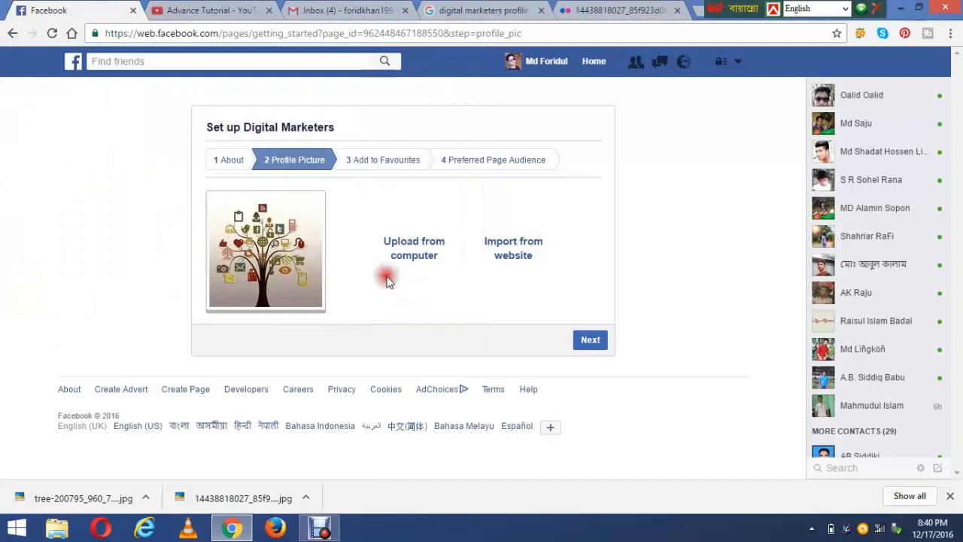
{"action": "left_click", "coordinate": [590, 341]}
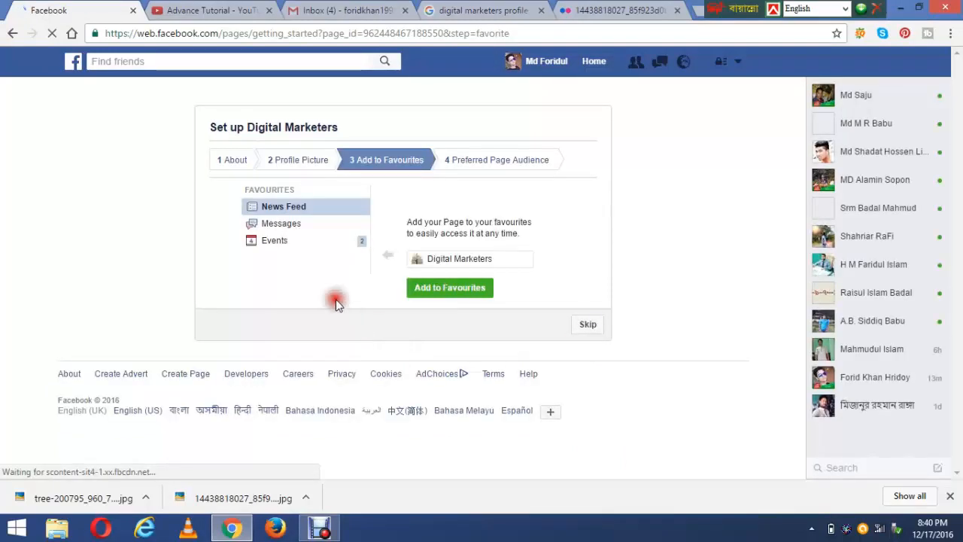
Step: Add the Digital Marketers page to the favourites and proceed to the preferred page audience
{"action": "key", "text": "super+c"}
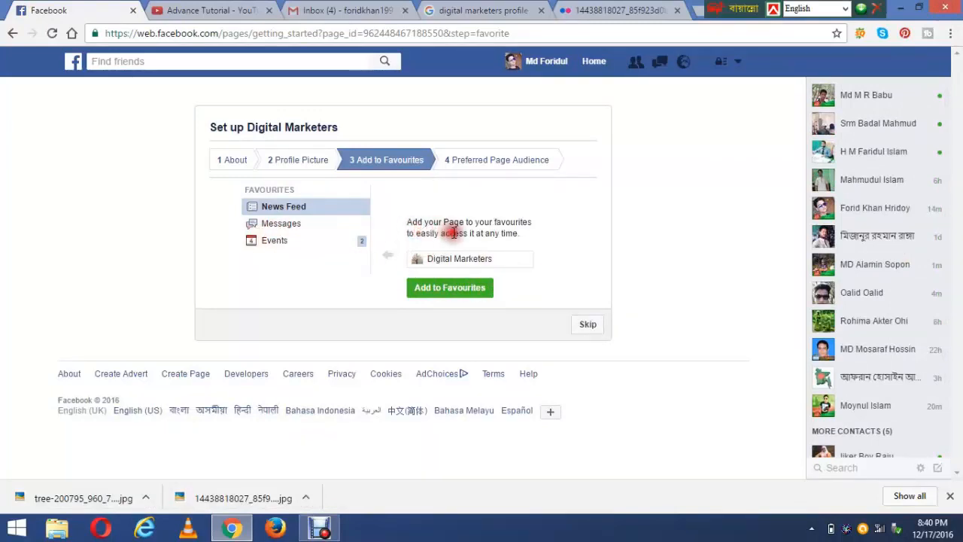
{"action": "left_click", "coordinate": [456, 289]}
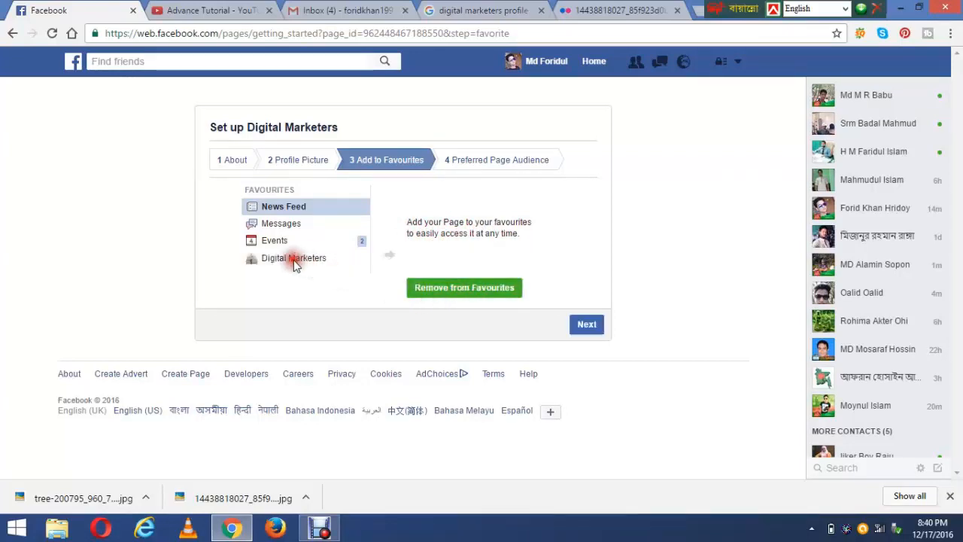
{"action": "left_click", "coordinate": [587, 333]}
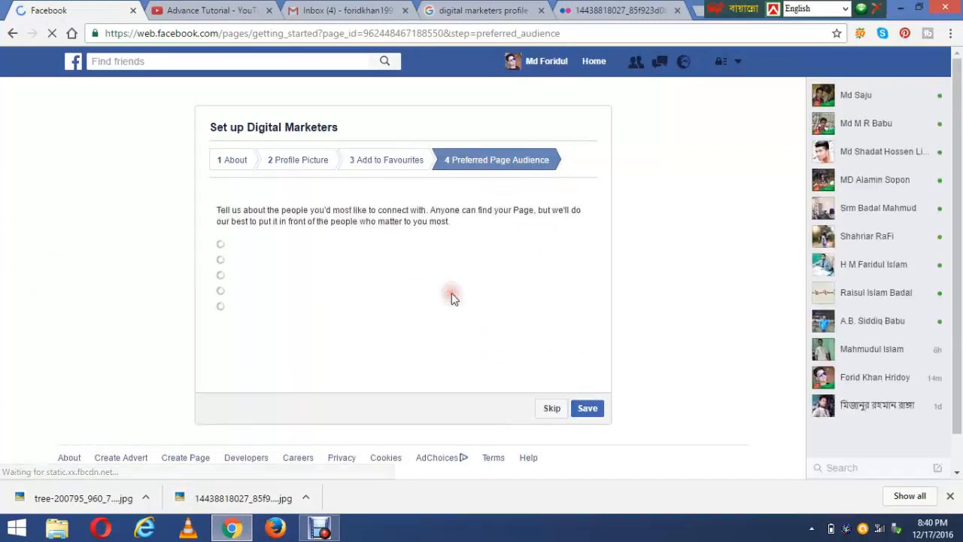
{"action": "left_click", "coordinate": [457, 265]}
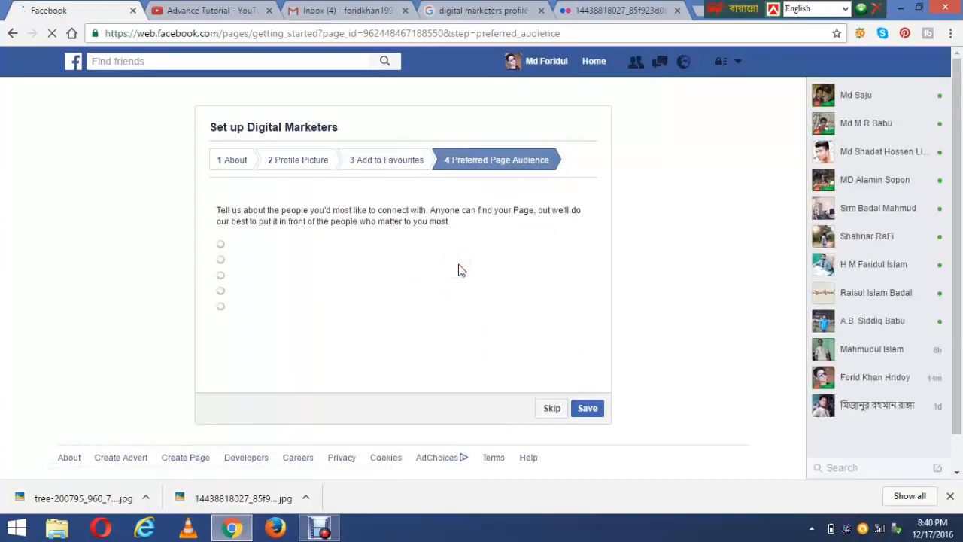
{"action": "left_click", "coordinate": [448, 259]}
{"action": "left_click", "coordinate": [134, 133]}
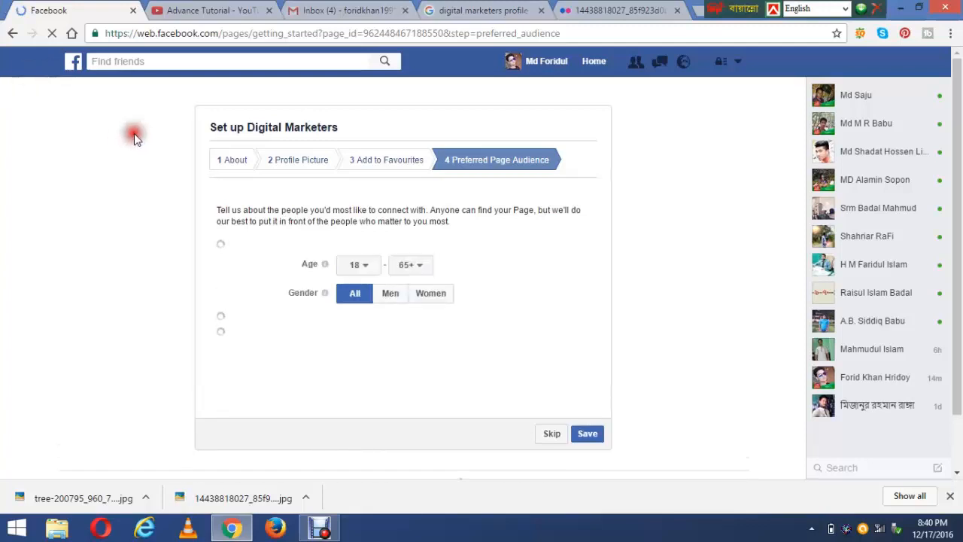
{"action": "left_click", "coordinate": [495, 320]}
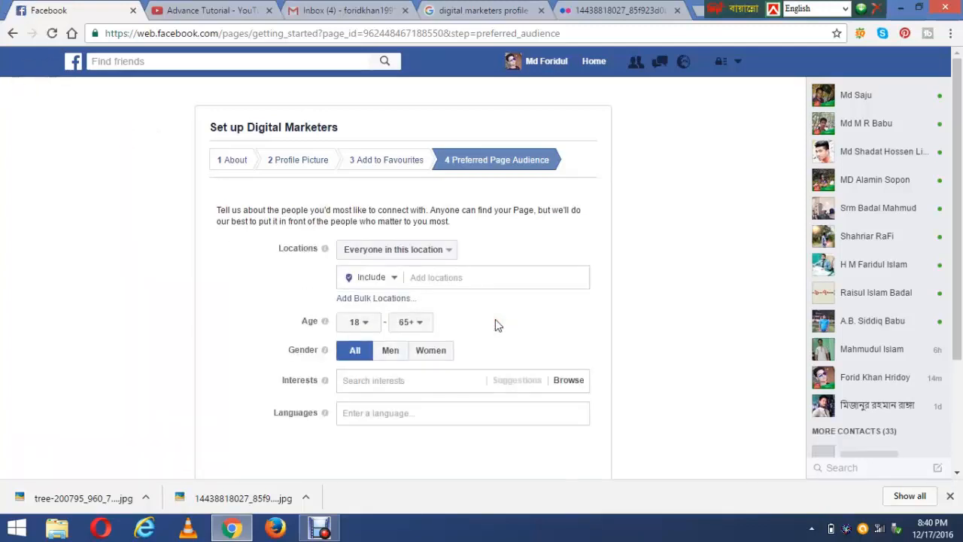
{"action": "left_click", "coordinate": [458, 295]}
Step: Review the audience location options and choose Everyone in this location
{"action": "left_click", "coordinate": [449, 252]}
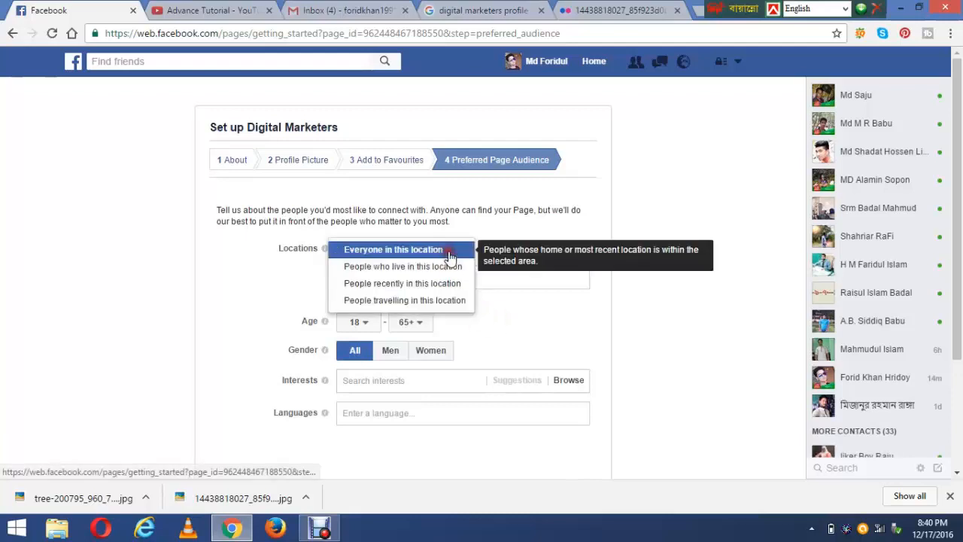
{"action": "left_click_drag", "start_coordinate": [448, 254], "coordinate": [399, 274]}
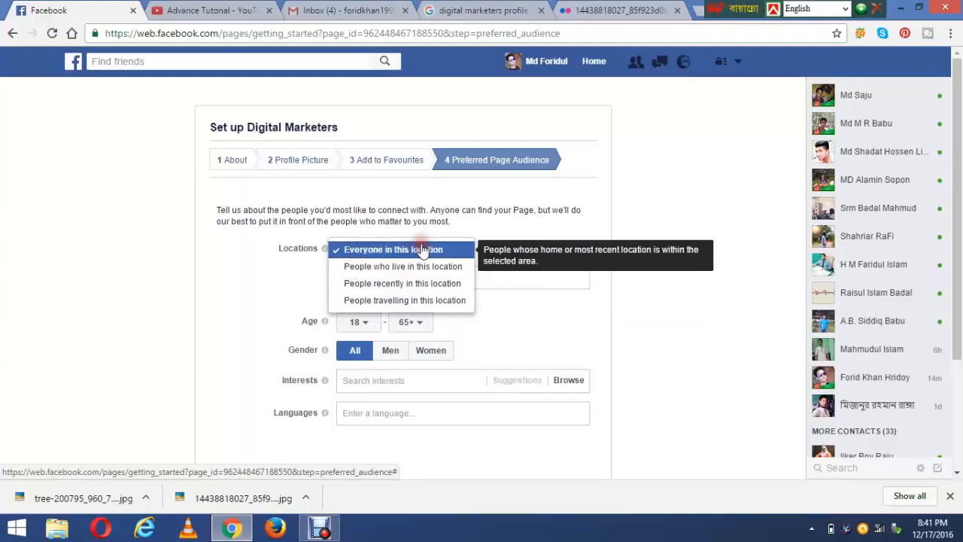
{"action": "left_click", "coordinate": [386, 250]}
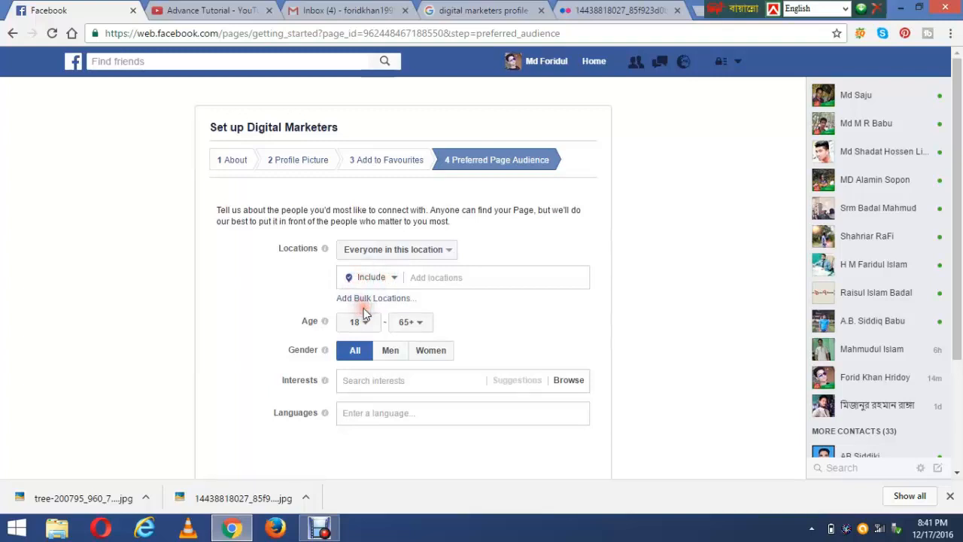
Step: Set the preferred audience's minimum age to 13 and keep the maximum at 65+
{"action": "scroll", "coordinate": [366, 312], "scroll_direction": "down", "scroll_amount": 1}
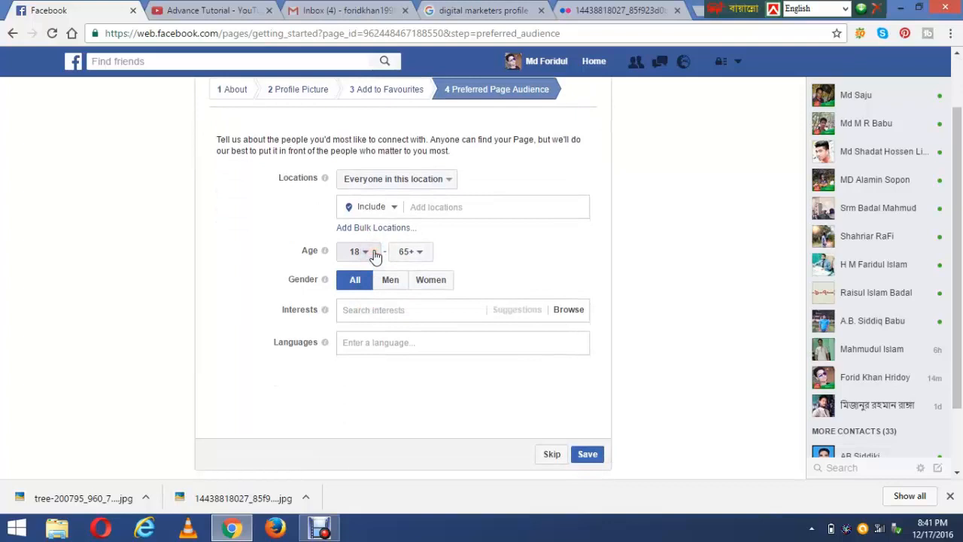
{"action": "left_click", "coordinate": [375, 254]}
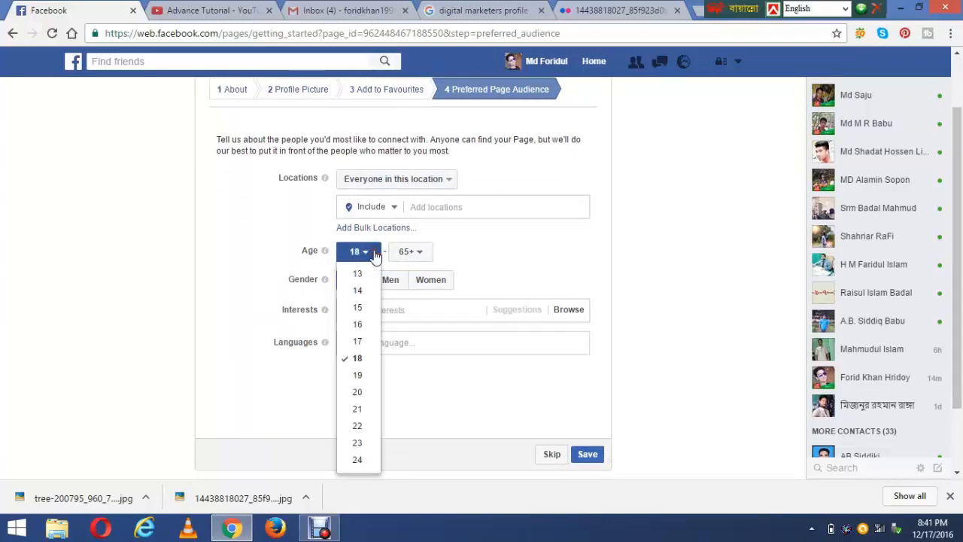
{"action": "left_click", "coordinate": [367, 273]}
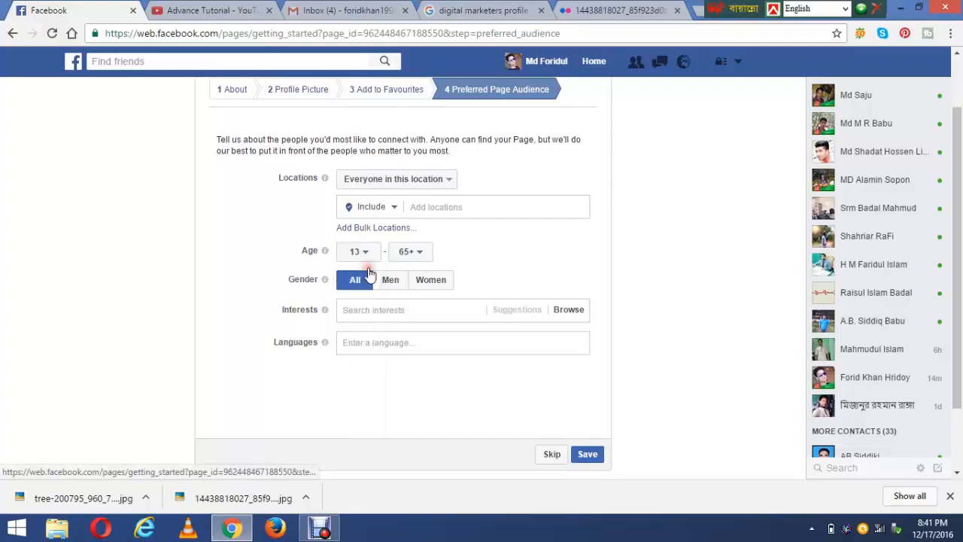
{"action": "left_click", "coordinate": [419, 255]}
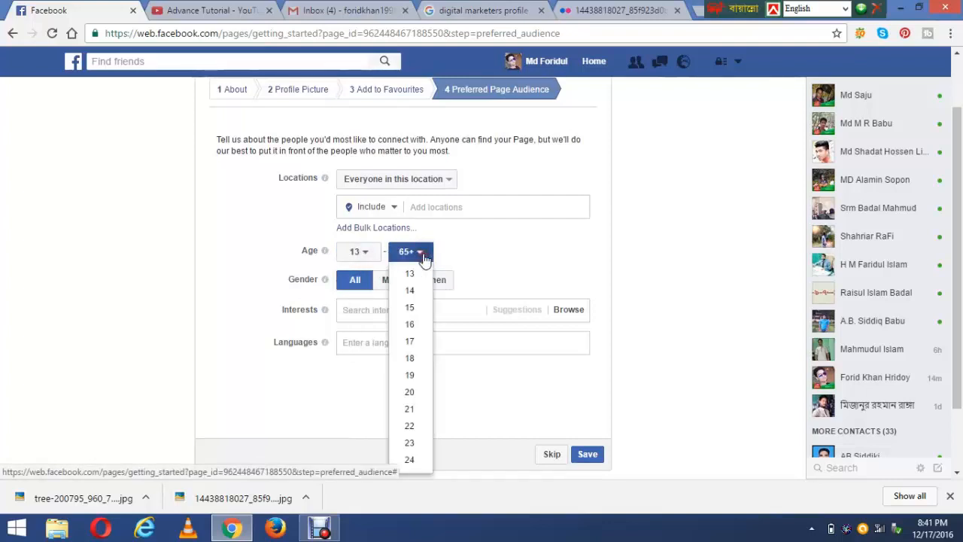
{"action": "left_click", "coordinate": [424, 258]}
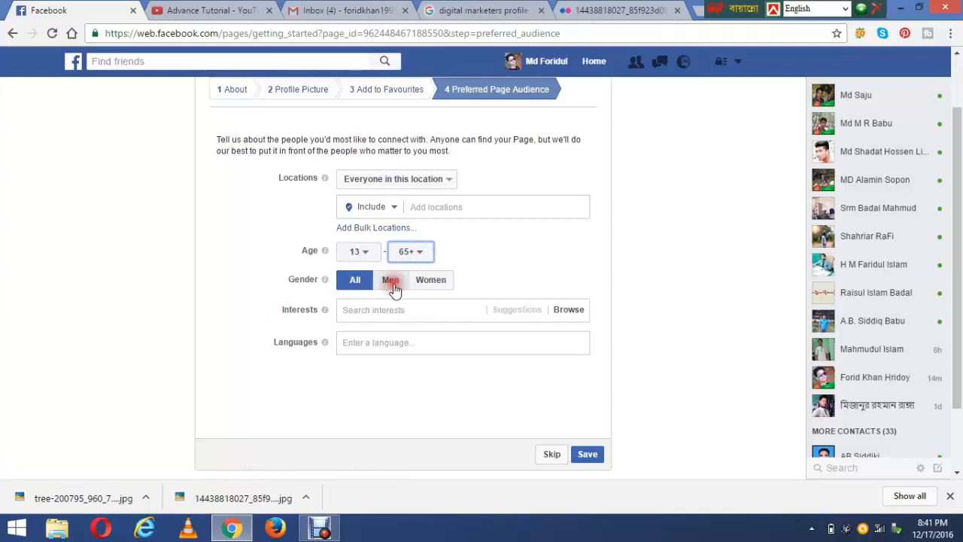
Step: Add Computer servers from the Technology > Computers category to the preferred audience's interests
{"action": "scroll", "coordinate": [377, 291], "scroll_direction": "up", "scroll_amount": 1}
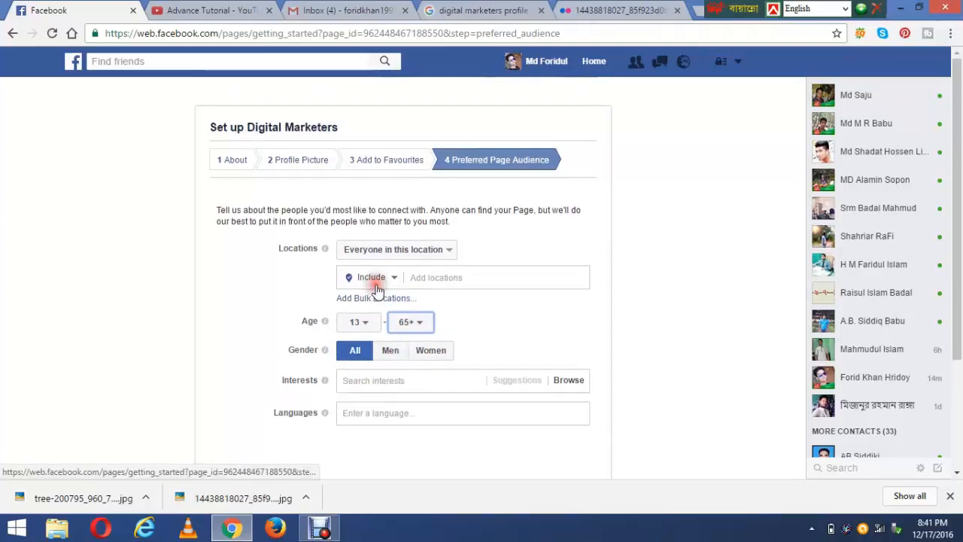
{"action": "scroll", "coordinate": [376, 291], "scroll_direction": "down", "scroll_amount": 1}
{"action": "scroll", "coordinate": [376, 292], "scroll_direction": "up", "scroll_amount": 1}
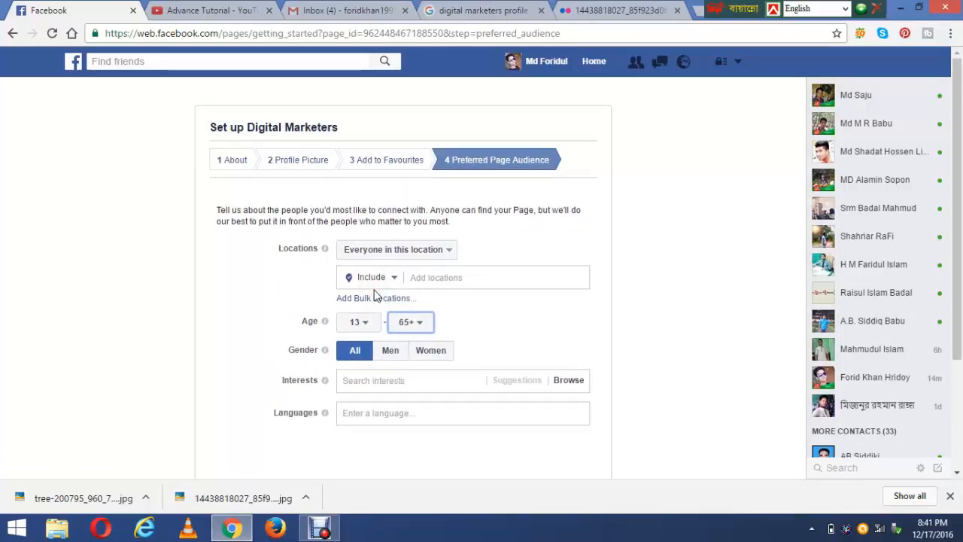
{"action": "scroll", "coordinate": [421, 436], "scroll_direction": "down", "scroll_amount": 1}
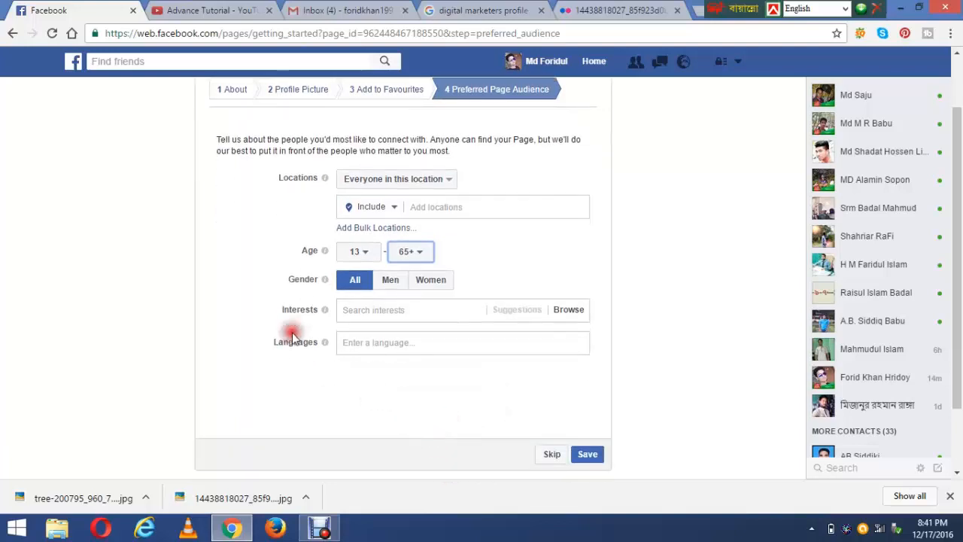
{"action": "left_click", "coordinate": [387, 308]}
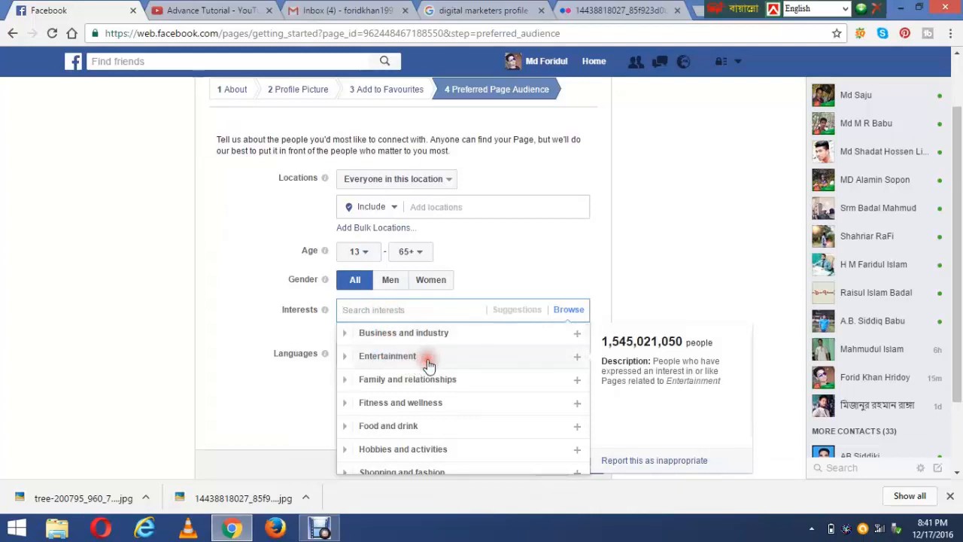
{"action": "scroll", "coordinate": [452, 402], "scroll_direction": "down", "scroll_amount": 1}
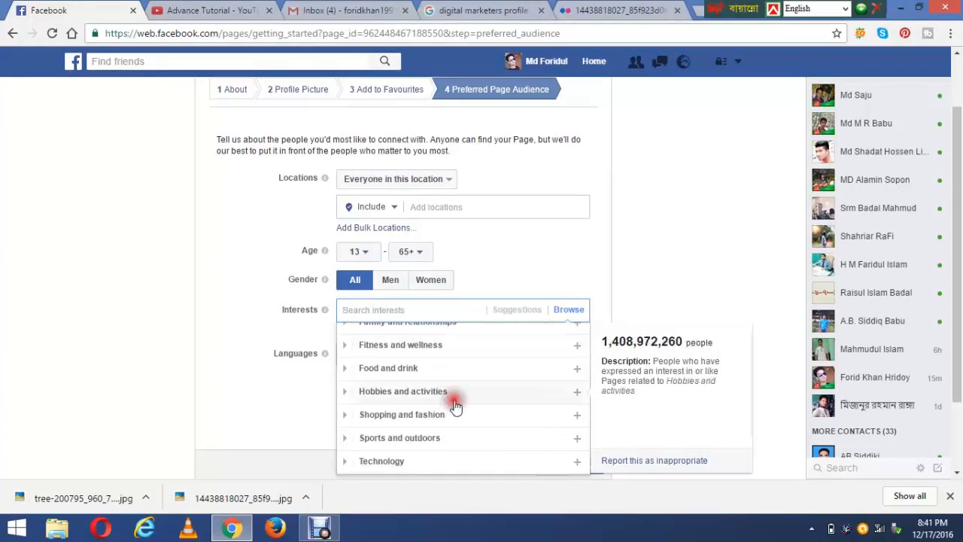
{"action": "left_click", "coordinate": [392, 462]}
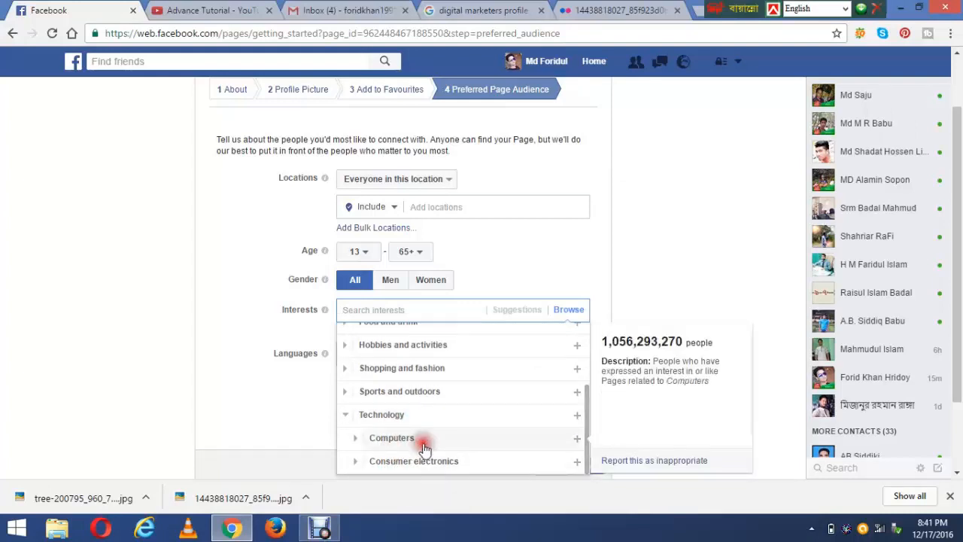
{"action": "left_click", "coordinate": [424, 444]}
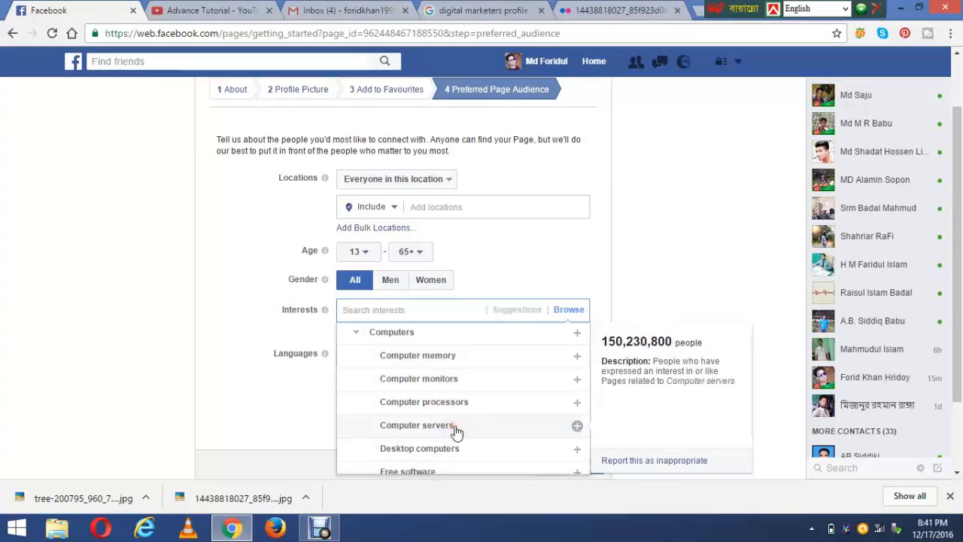
{"action": "left_click", "coordinate": [454, 428]}
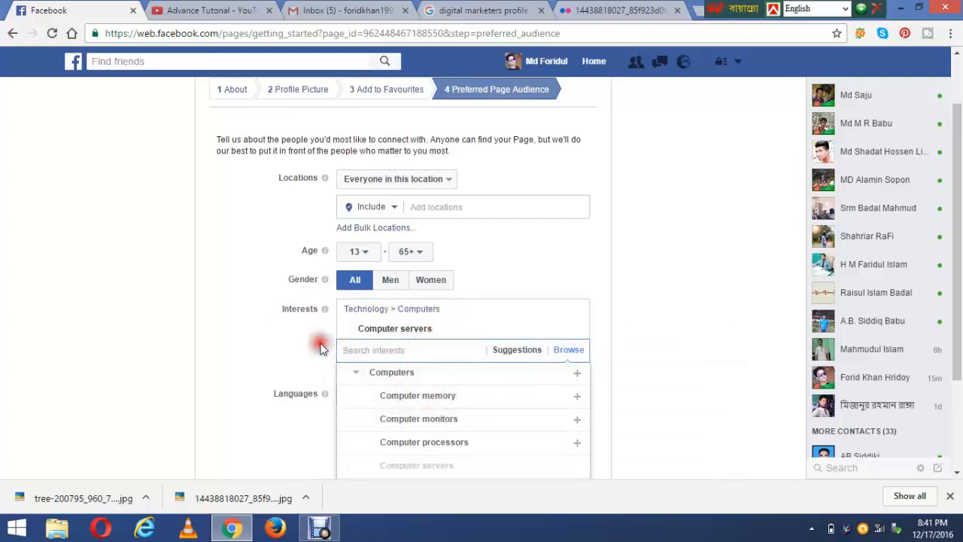
Step: Add Bengali to the preferred audience's languages
{"action": "left_click", "coordinate": [387, 392]}
{"action": "scroll", "coordinate": [393, 396], "scroll_direction": "down", "scroll_amount": 1}
{"action": "left_click", "coordinate": [394, 314]}
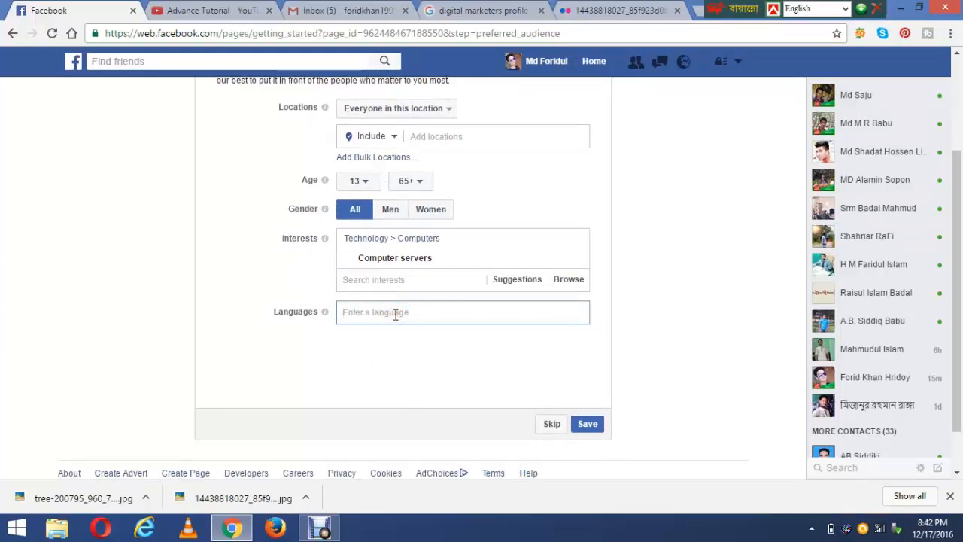
{"action": "type", "text": "Ba"}
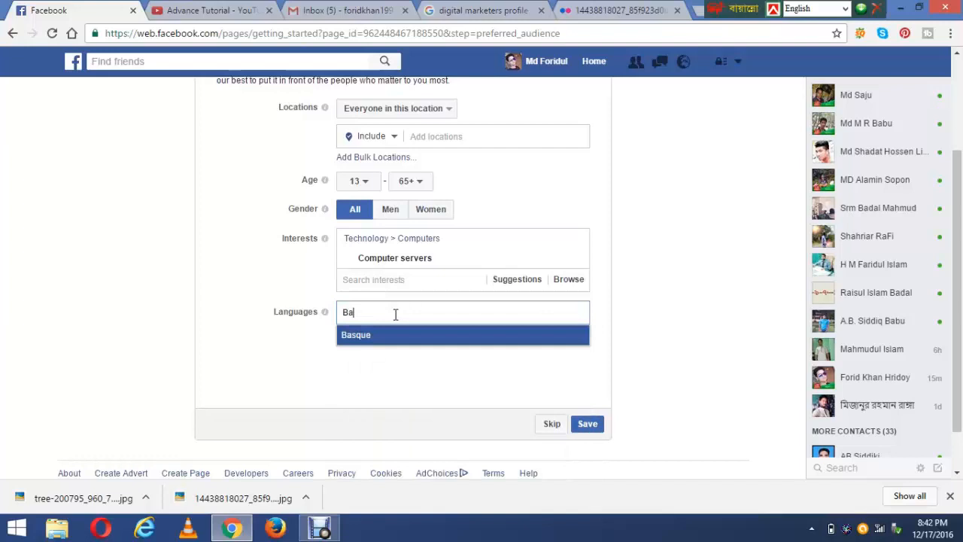
{"action": "key", "text": "BackSpace"}
{"action": "type", "text": "e"}
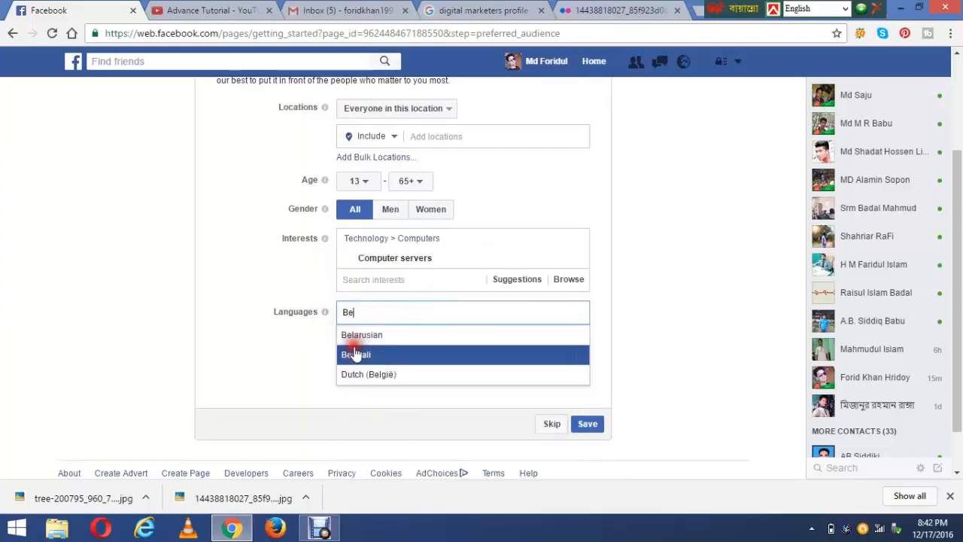
{"action": "left_click", "coordinate": [355, 353]}
Step: Add English (UK) as a second audience language and save the preferred page audience
{"action": "left_click", "coordinate": [390, 330]}
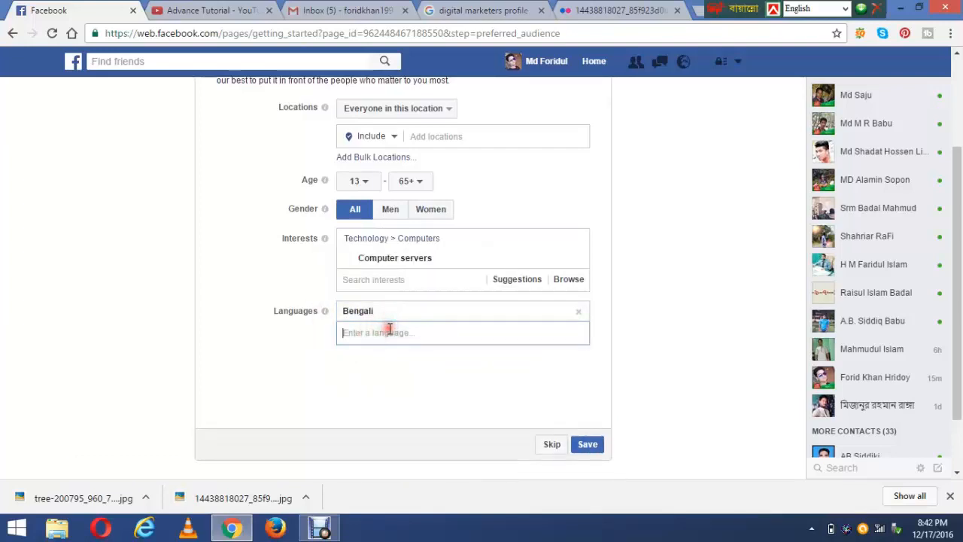
{"action": "type", "text": "E"}
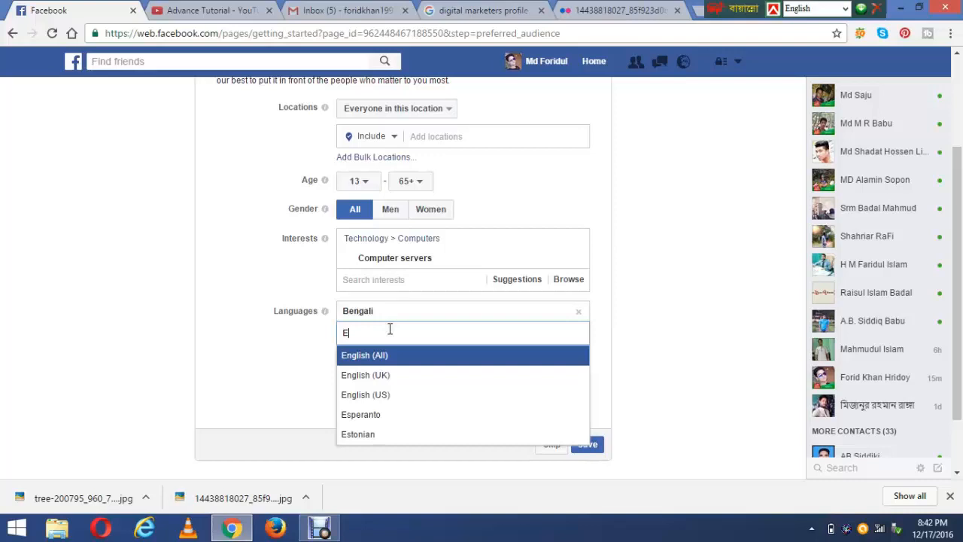
{"action": "left_click", "coordinate": [382, 376]}
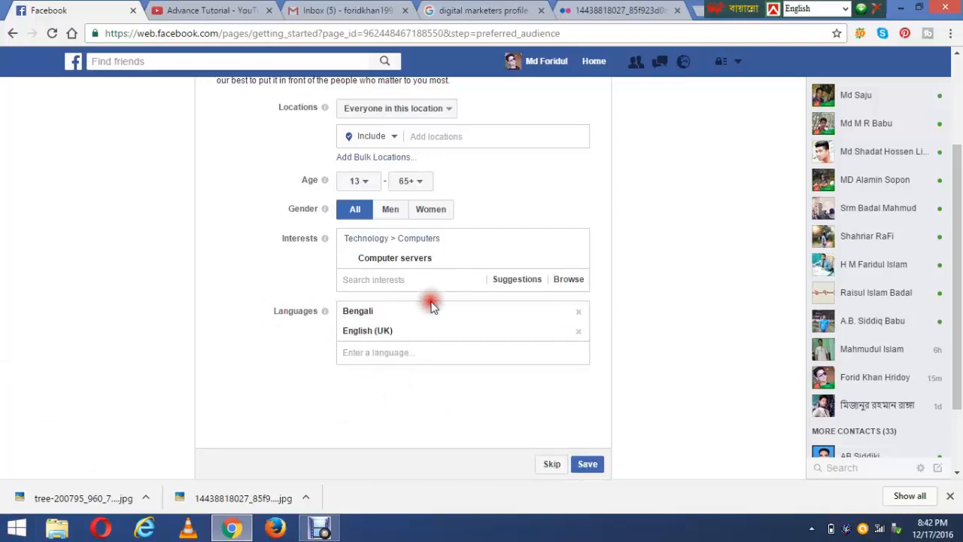
{"action": "left_click", "coordinate": [586, 465]}
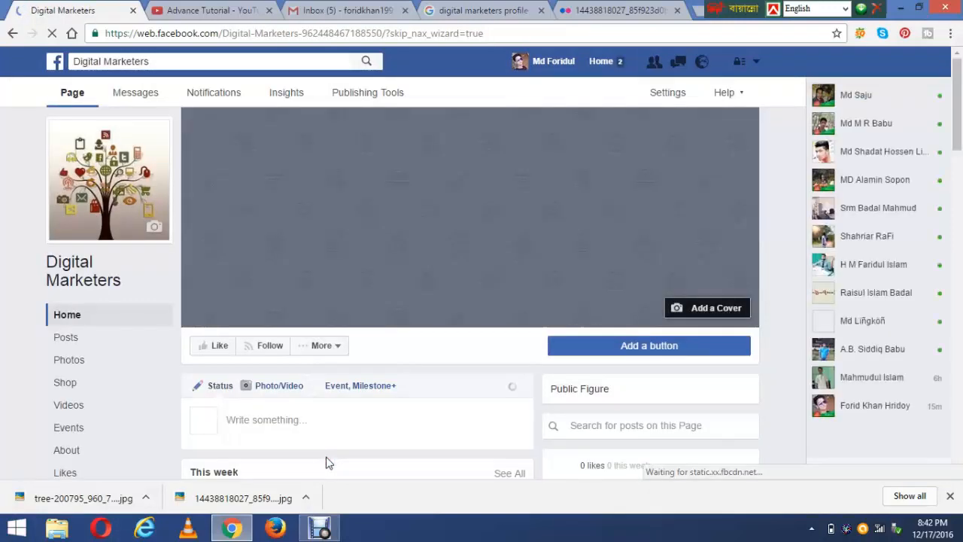
{"action": "left_click", "coordinate": [321, 345]}
{"action": "left_click", "coordinate": [81, 359]}
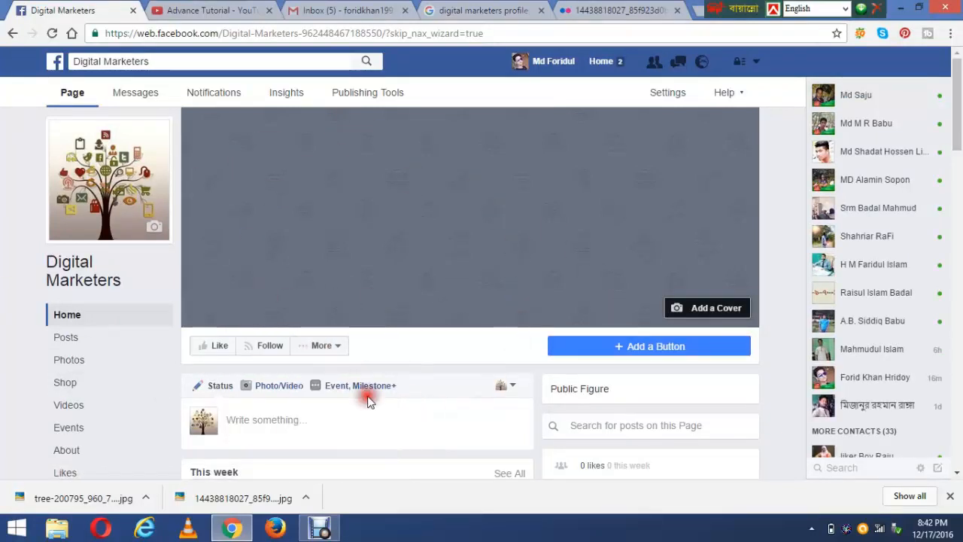
{"action": "scroll", "coordinate": [447, 418], "scroll_direction": "down", "scroll_amount": 3}
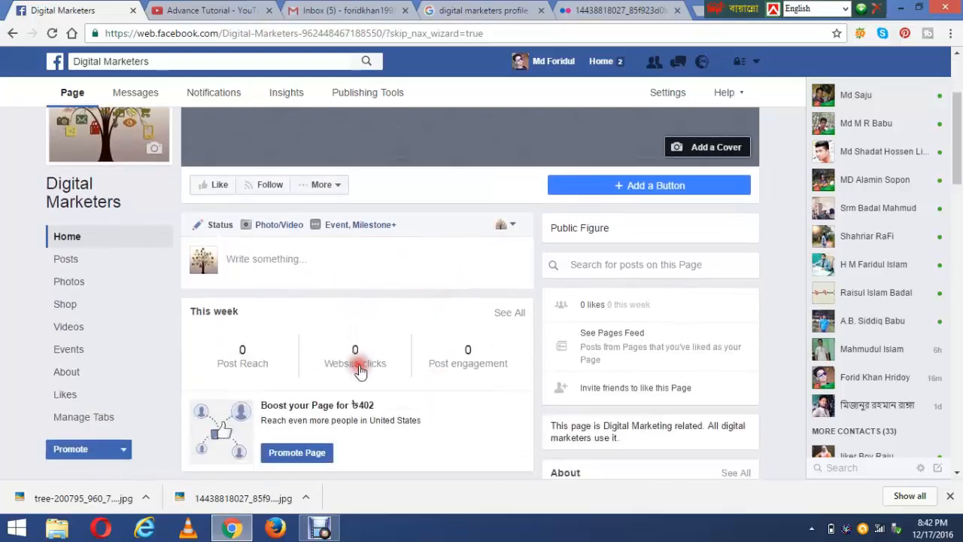
{"action": "scroll", "coordinate": [359, 369], "scroll_direction": "down", "scroll_amount": 5}
{"action": "scroll", "coordinate": [361, 376], "scroll_direction": "up", "scroll_amount": 8}
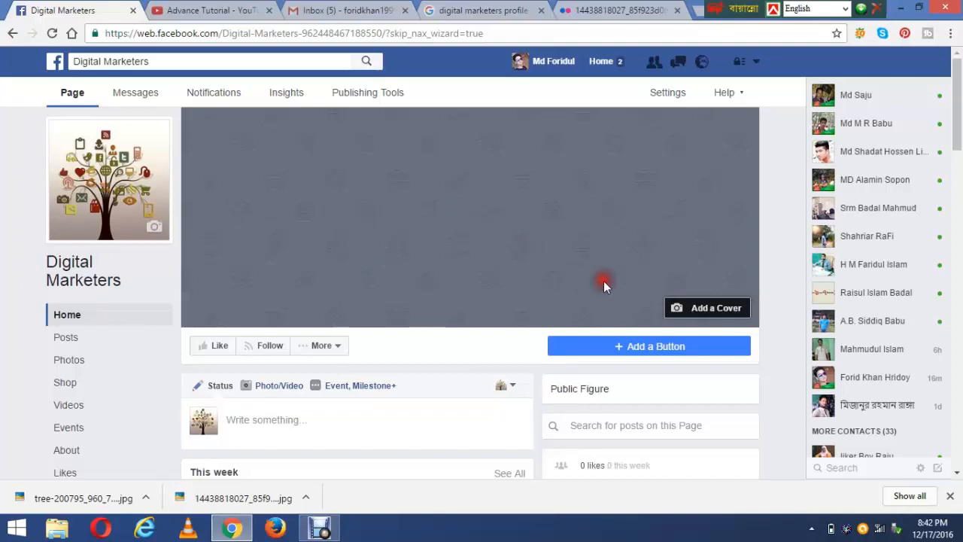
{"action": "left_click", "coordinate": [681, 307]}
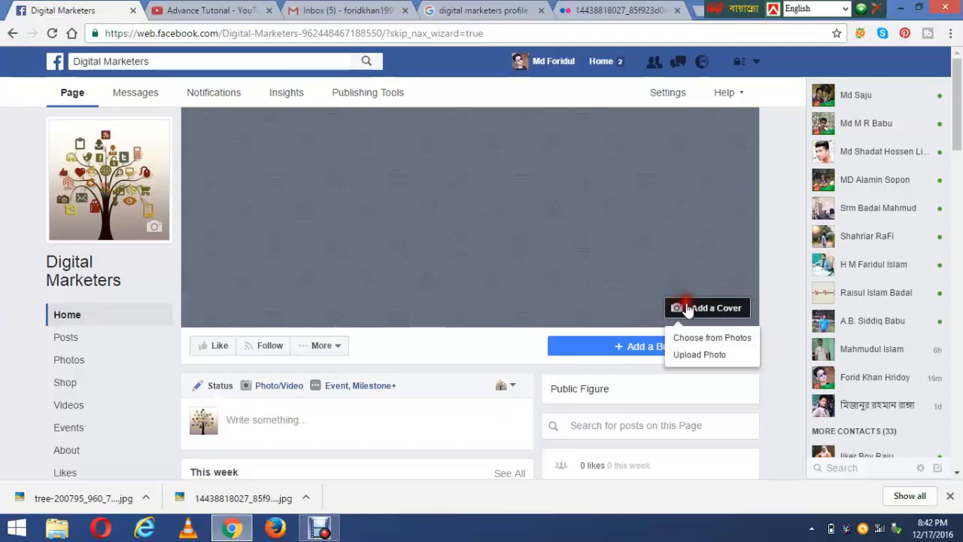
{"action": "left_click", "coordinate": [698, 354]}
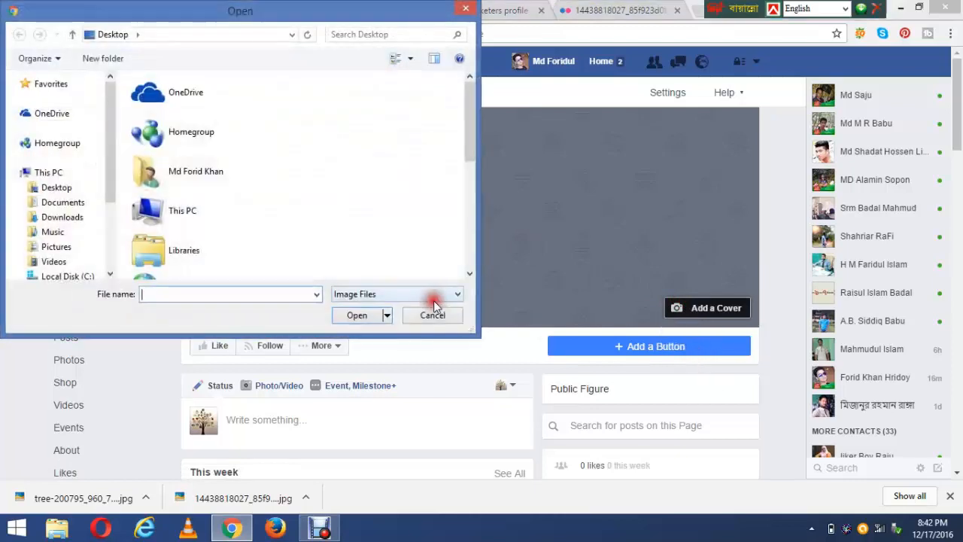
{"action": "left_click", "coordinate": [79, 189]}
{"action": "left_click", "coordinate": [410, 124]}
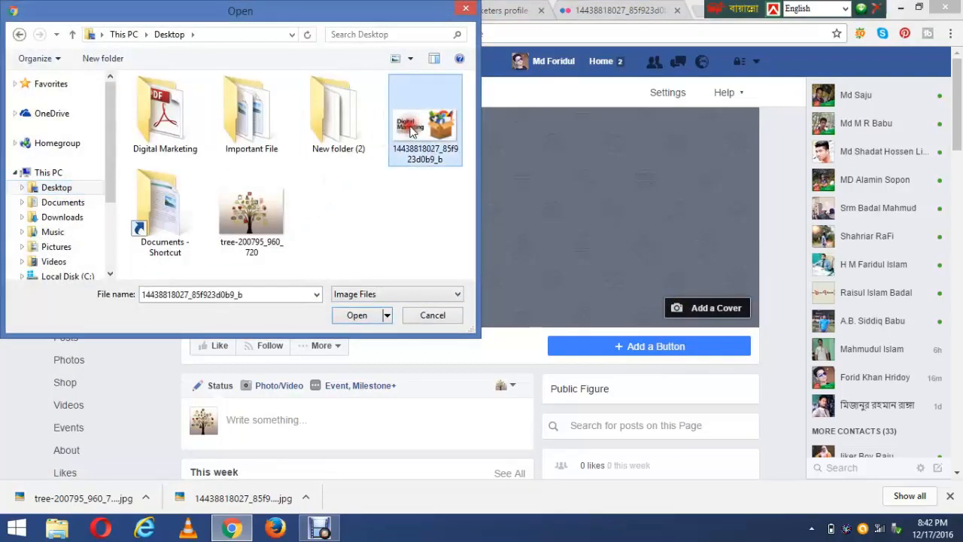
{"action": "left_click", "coordinate": [347, 318]}
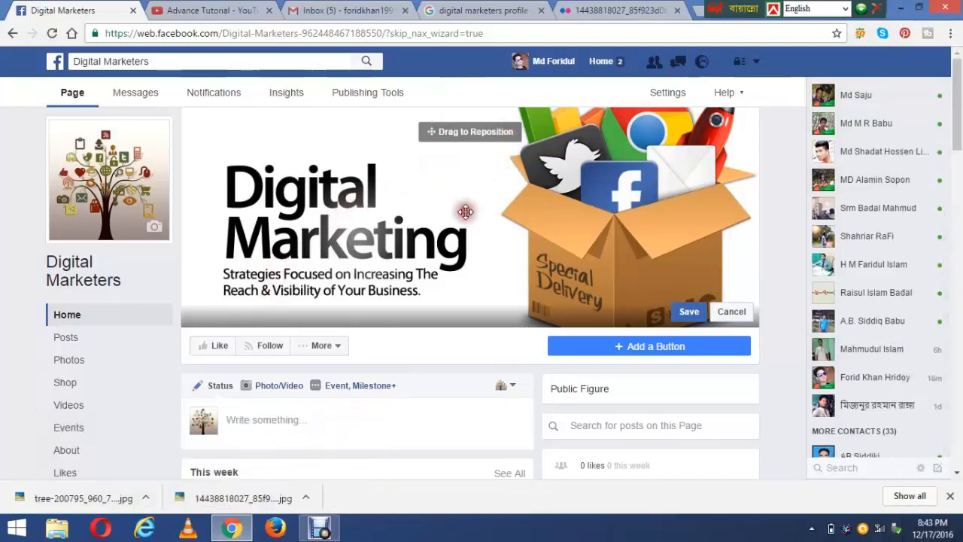
Step: Reposition the cover photo slightly upward within its frame and save it
{"action": "left_click_drag", "start_coordinate": [464, 213], "coordinate": [468, 185]}
{"action": "mouse_move", "coordinate": [512, 264]}
{"action": "left_mouse_down"}
{"action": "mouse_move", "coordinate": [489, 248]}
{"action": "mouse_move", "coordinate": [504, 249]}
{"action": "left_mouse_up"}
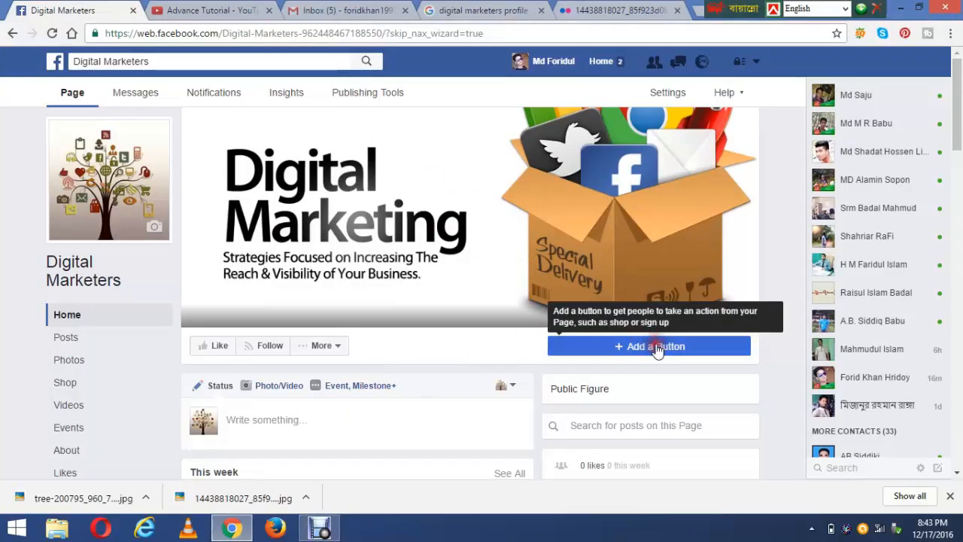
{"action": "left_click", "coordinate": [688, 312]}
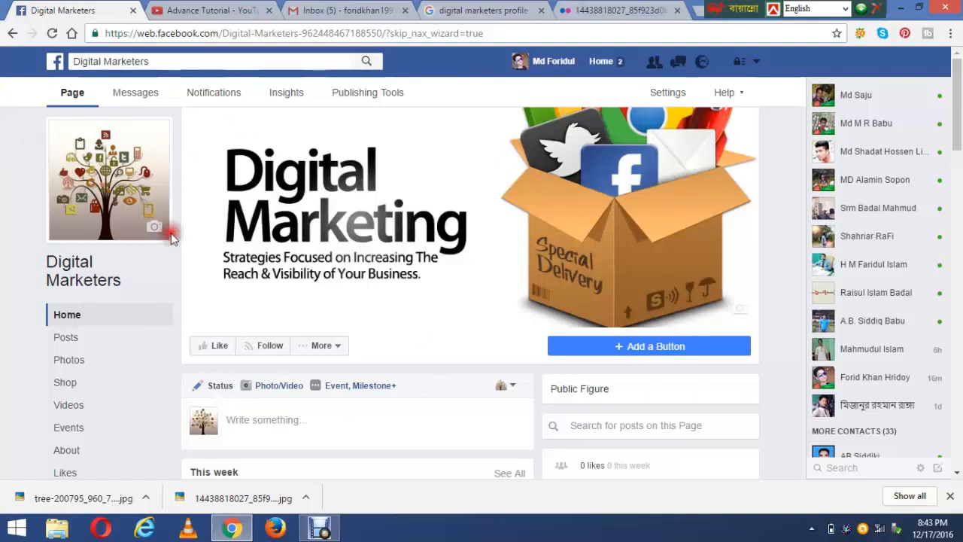
Step: Start adding a button to the page and choose Learn More as the button type
{"action": "scroll", "coordinate": [440, 269], "scroll_direction": "down", "scroll_amount": 1}
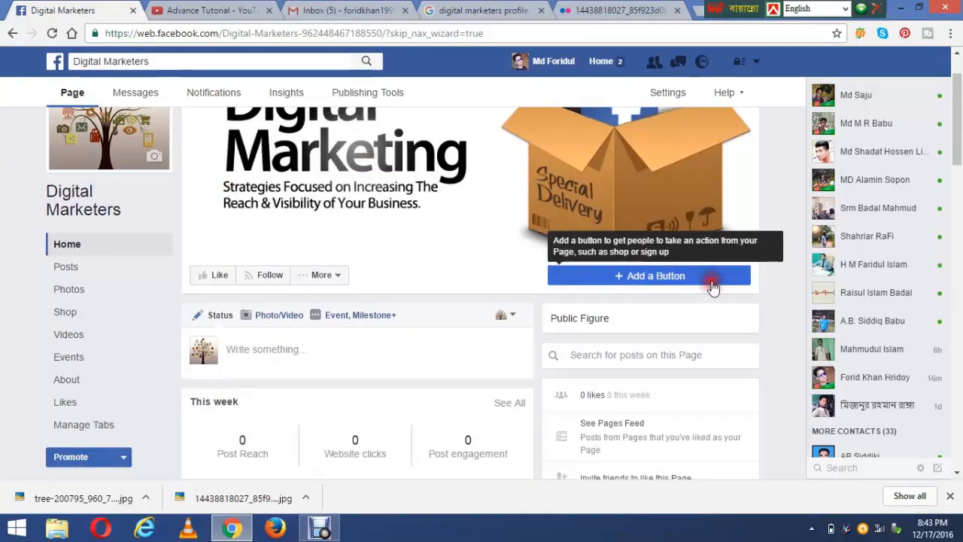
{"action": "left_click", "coordinate": [666, 276]}
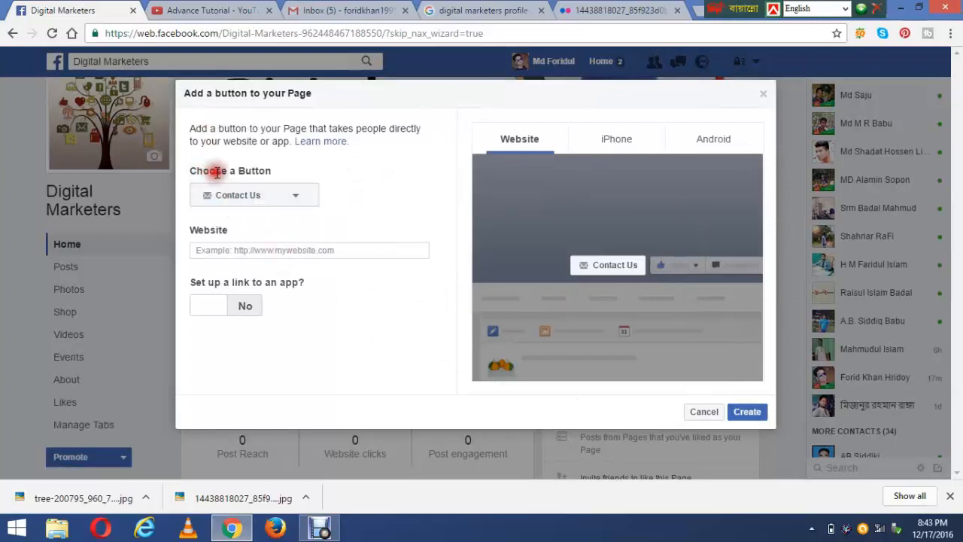
{"action": "left_click", "coordinate": [293, 196]}
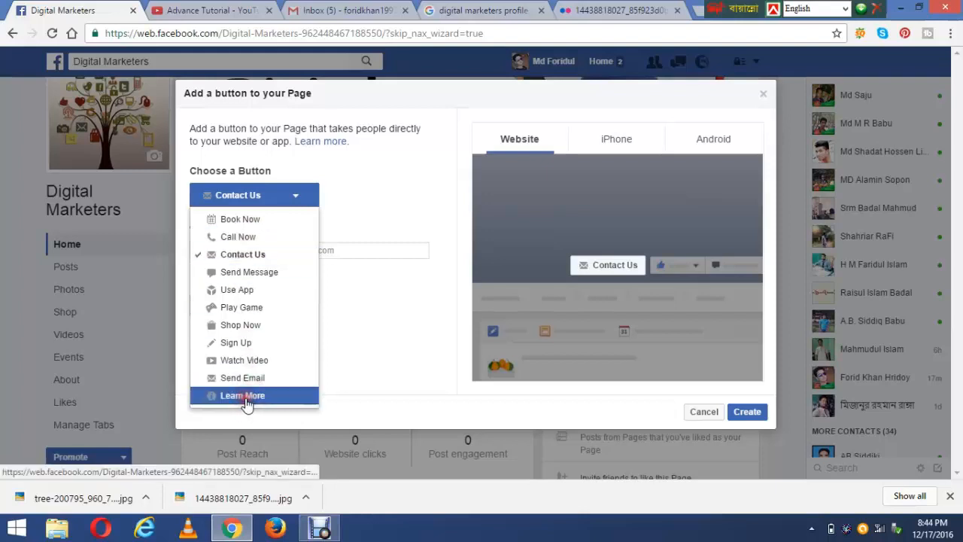
{"action": "left_click", "coordinate": [235, 376]}
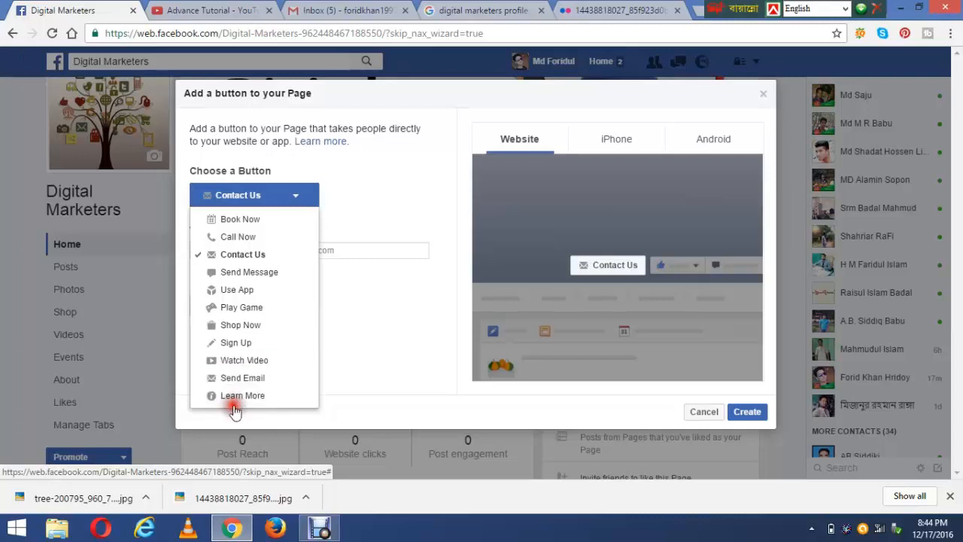
{"action": "left_click", "coordinate": [232, 396]}
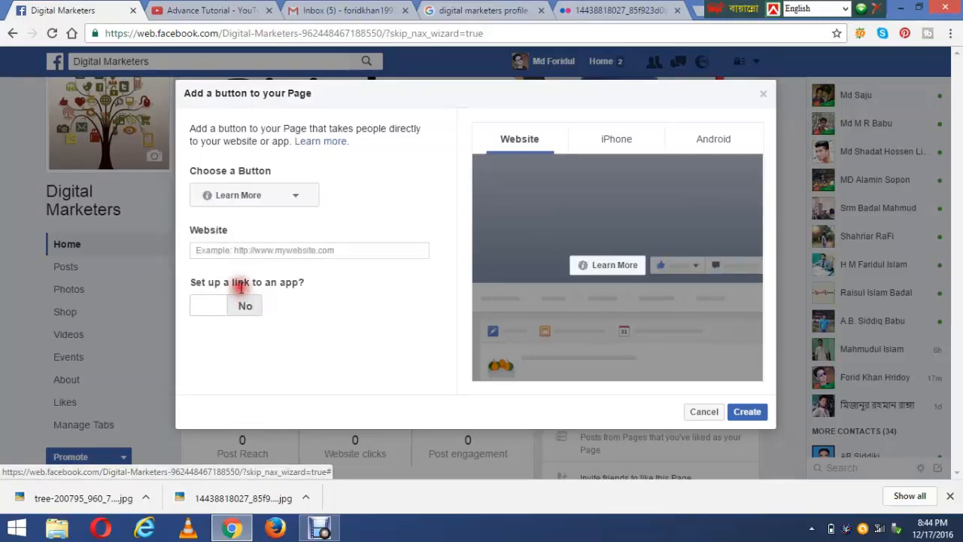
Step: Examine the app link's iOS and Android settings and the button's iPhone and website previews
{"action": "left_click", "coordinate": [264, 251]}
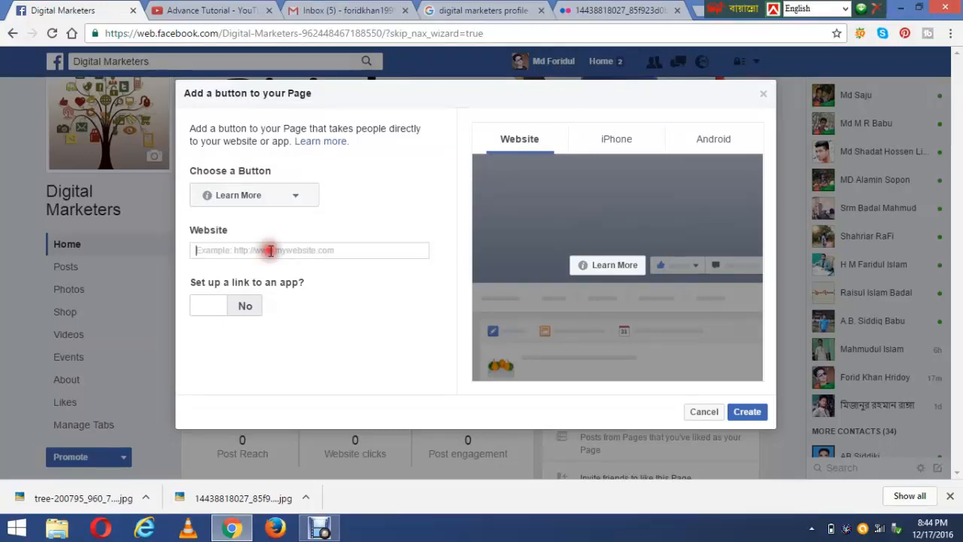
{"action": "left_click", "coordinate": [256, 307]}
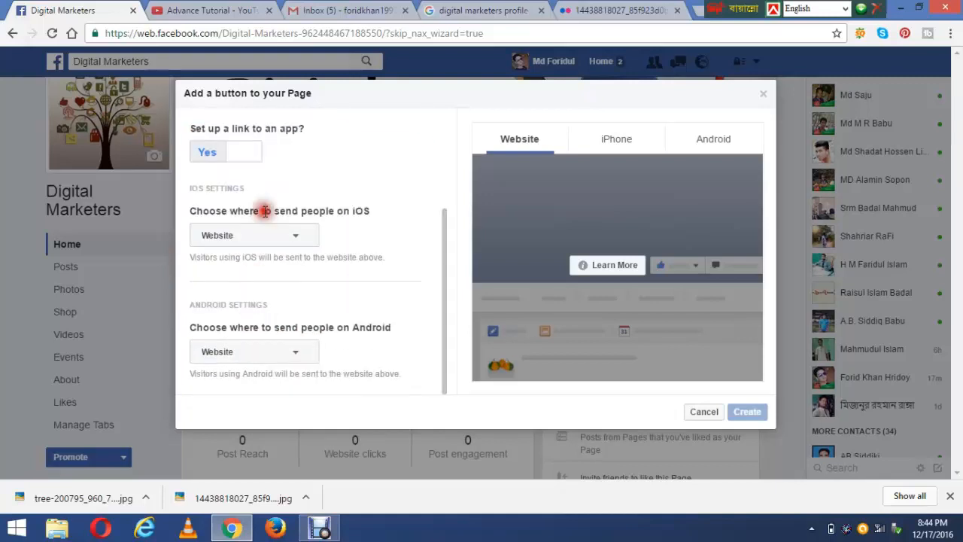
{"action": "scroll", "coordinate": [340, 379], "scroll_direction": "up", "scroll_amount": 1}
{"action": "scroll", "coordinate": [340, 379], "scroll_direction": "up", "scroll_amount": 2}
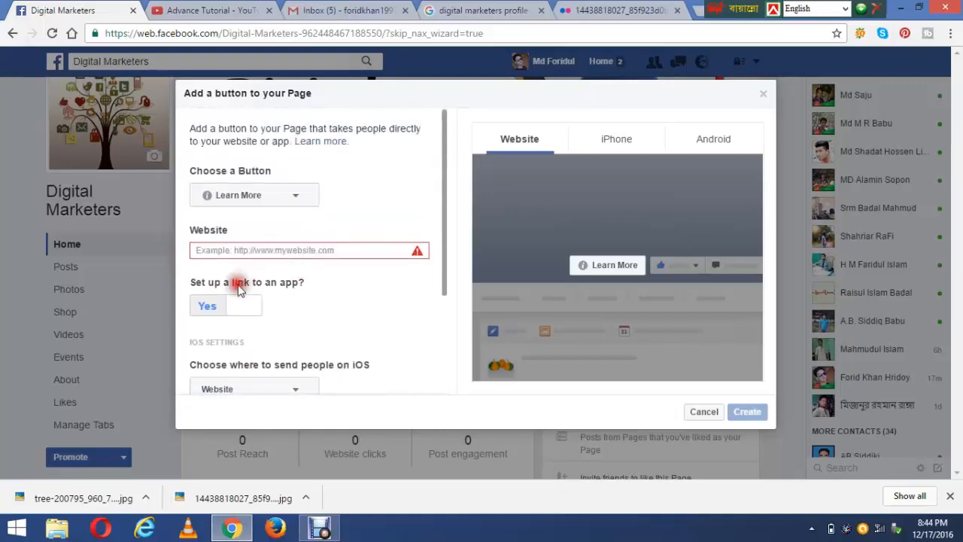
{"action": "left_click", "coordinate": [218, 300]}
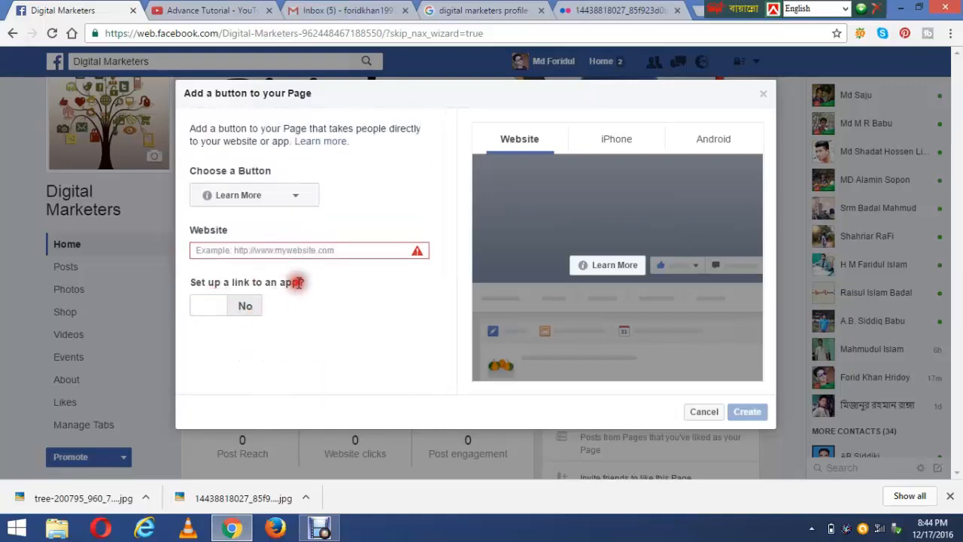
{"action": "left_click", "coordinate": [620, 148]}
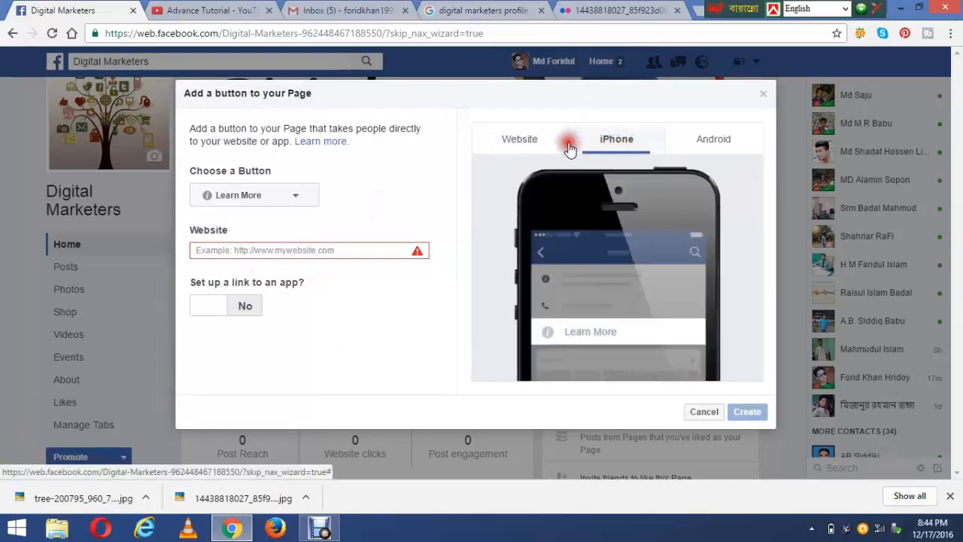
{"action": "left_click", "coordinate": [522, 142]}
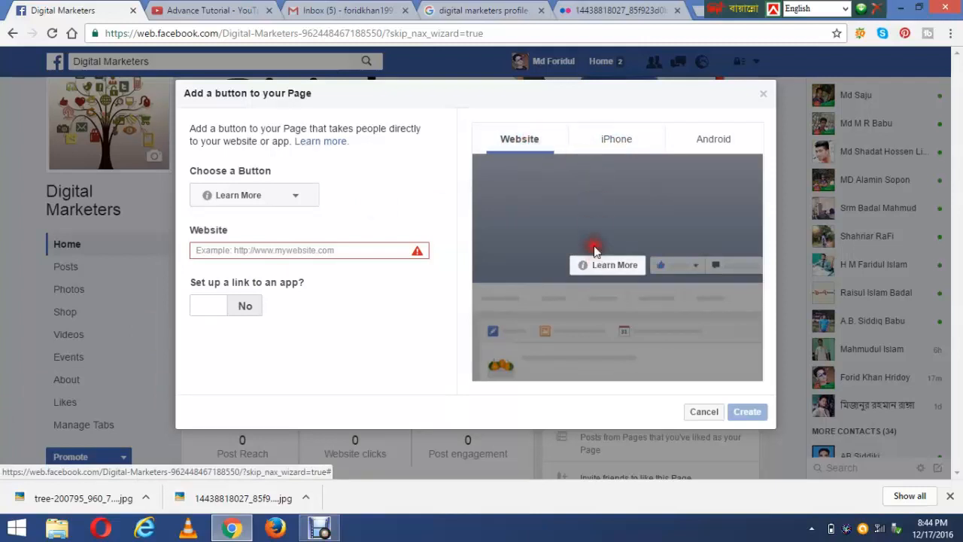
Step: Compare how the Learn More button appears in the iPhone, Android and website previews
{"action": "left_click", "coordinate": [589, 144]}
{"action": "left_click", "coordinate": [711, 145]}
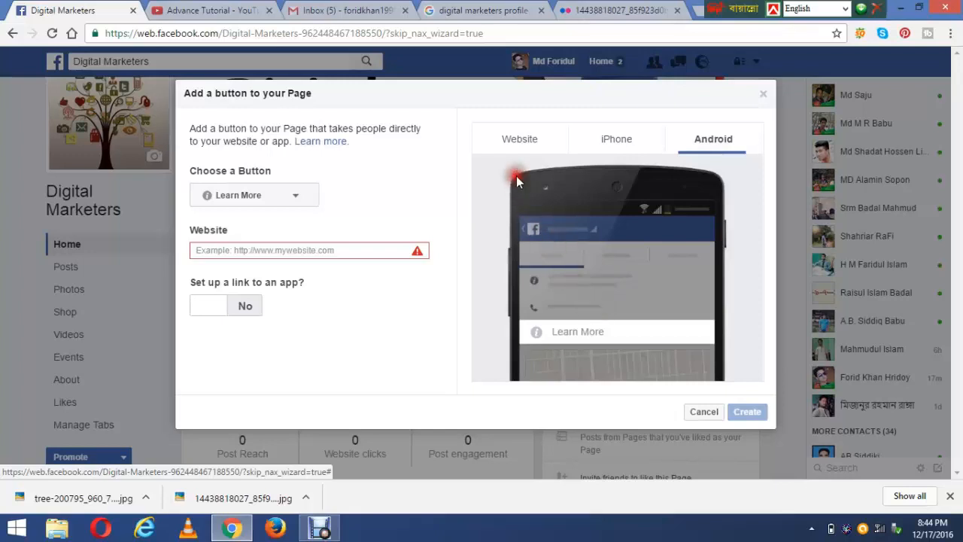
{"action": "left_click", "coordinate": [518, 145]}
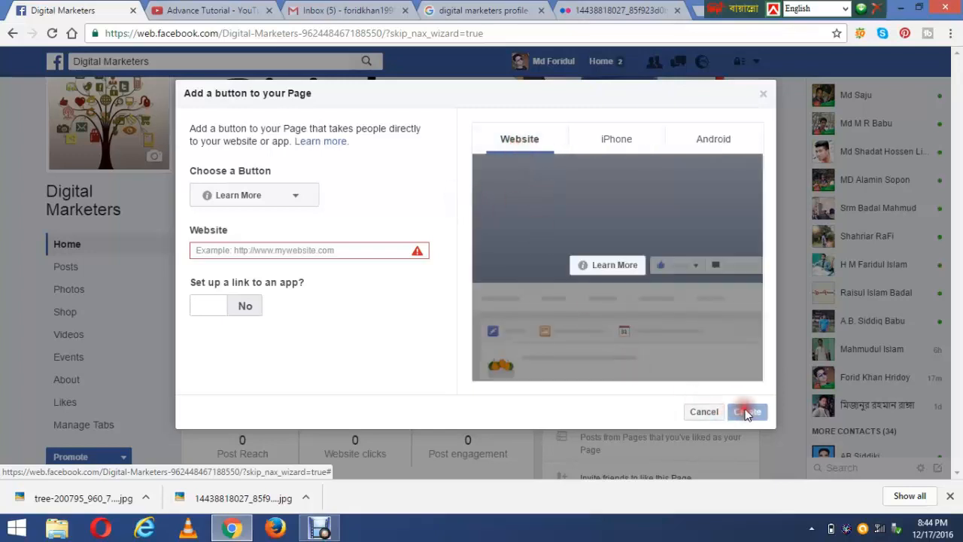
{"action": "left_click", "coordinate": [370, 250]}
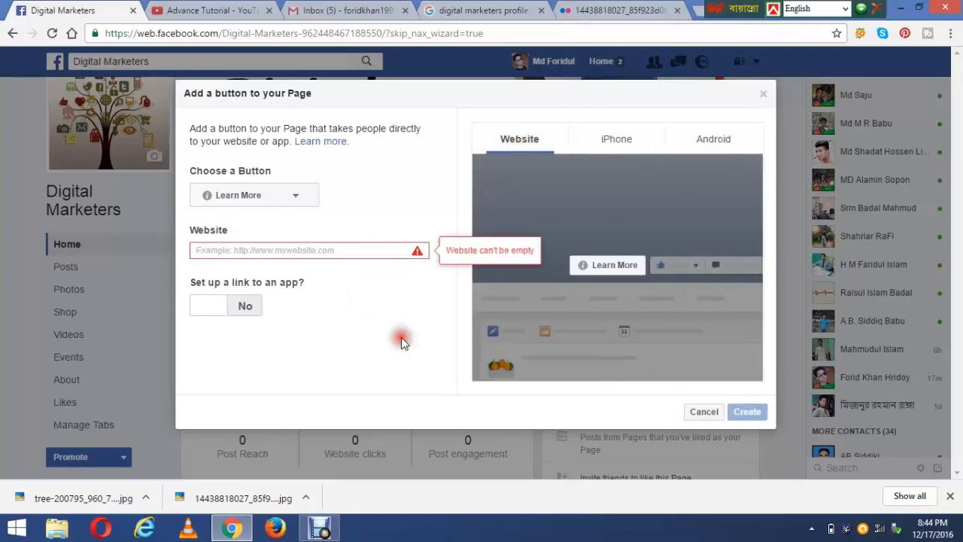
Step: Turn on the app link to view its iOS and Android destination settings, and switch it back off
{"action": "left_click", "coordinate": [248, 307]}
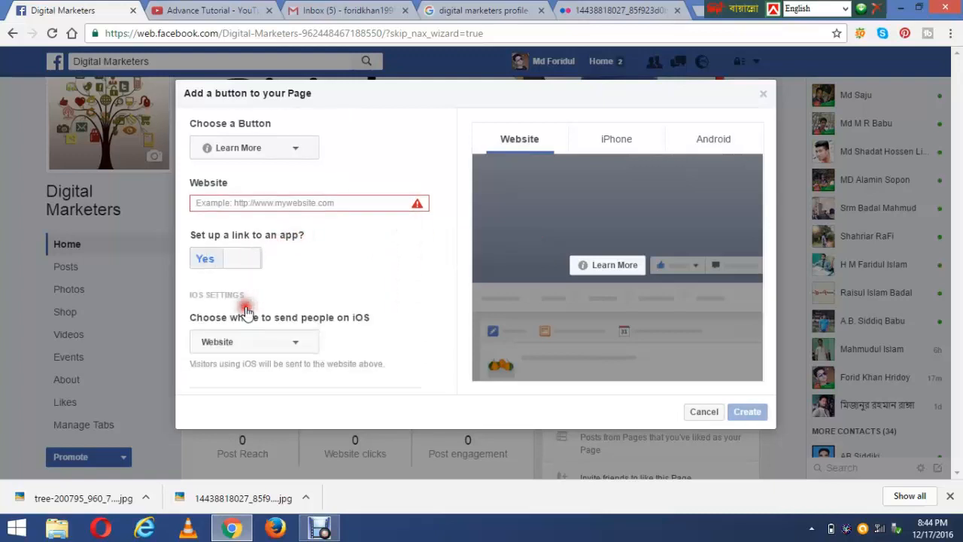
{"action": "scroll", "coordinate": [246, 308], "scroll_direction": "down", "scroll_amount": 2}
{"action": "scroll", "coordinate": [274, 297], "scroll_direction": "up", "scroll_amount": 1}
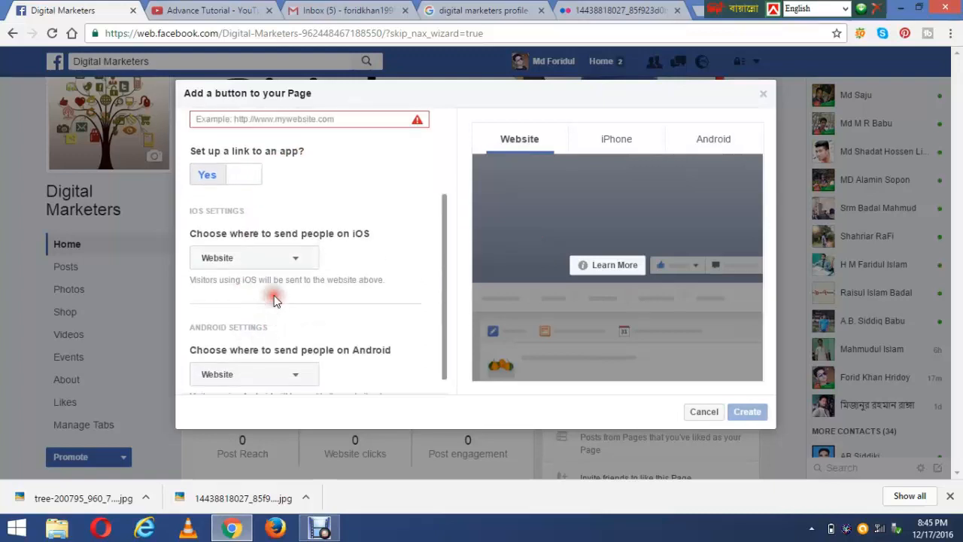
{"action": "scroll", "coordinate": [274, 299], "scroll_direction": "up", "scroll_amount": 2}
{"action": "left_click", "coordinate": [208, 309]}
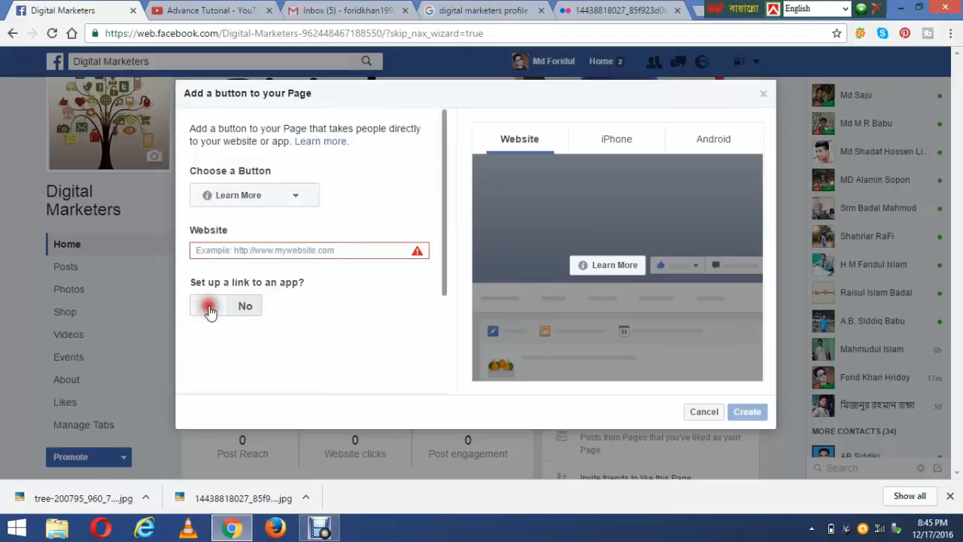
{"action": "left_click", "coordinate": [327, 253]}
{"action": "left_click", "coordinate": [769, 421]}
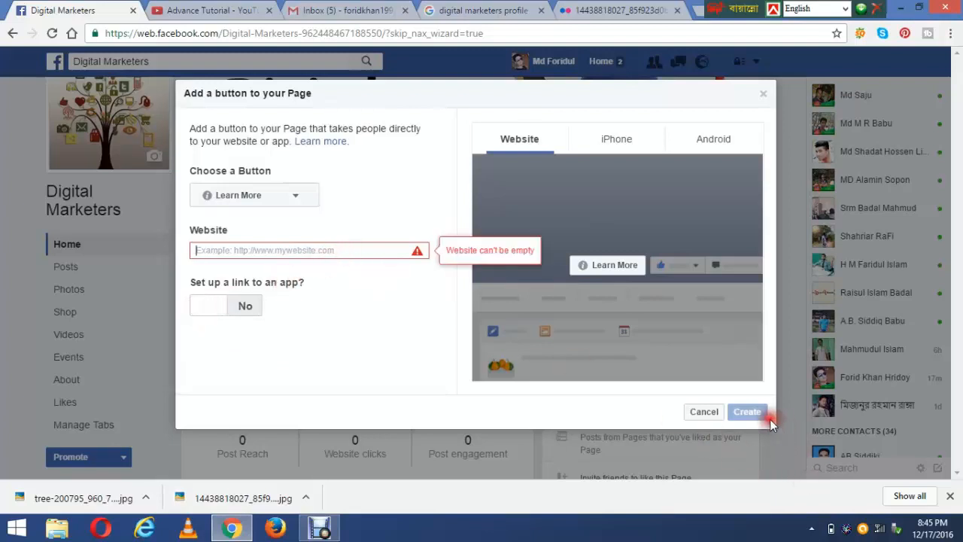
{"action": "left_click", "coordinate": [342, 249]}
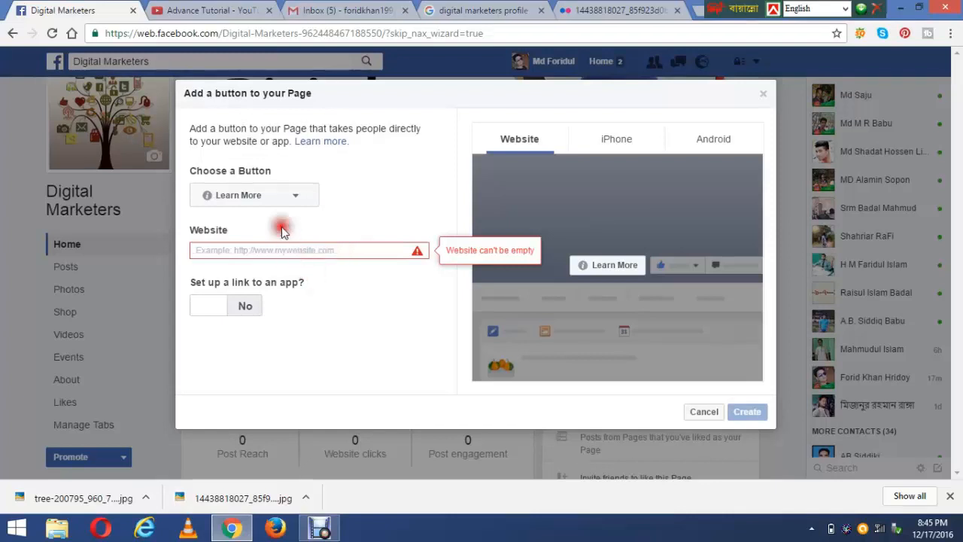
{"action": "left_click", "coordinate": [304, 418]}
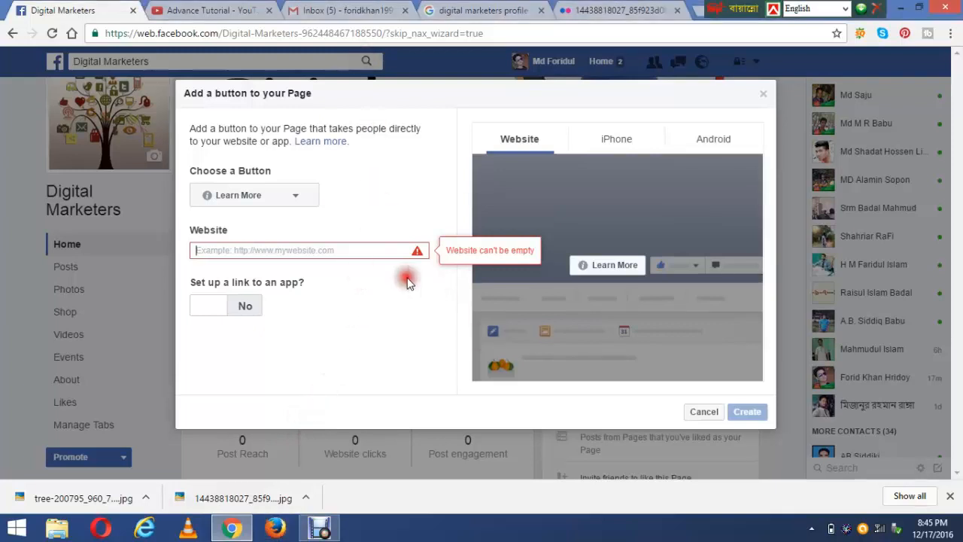
{"action": "left_click", "coordinate": [387, 249]}
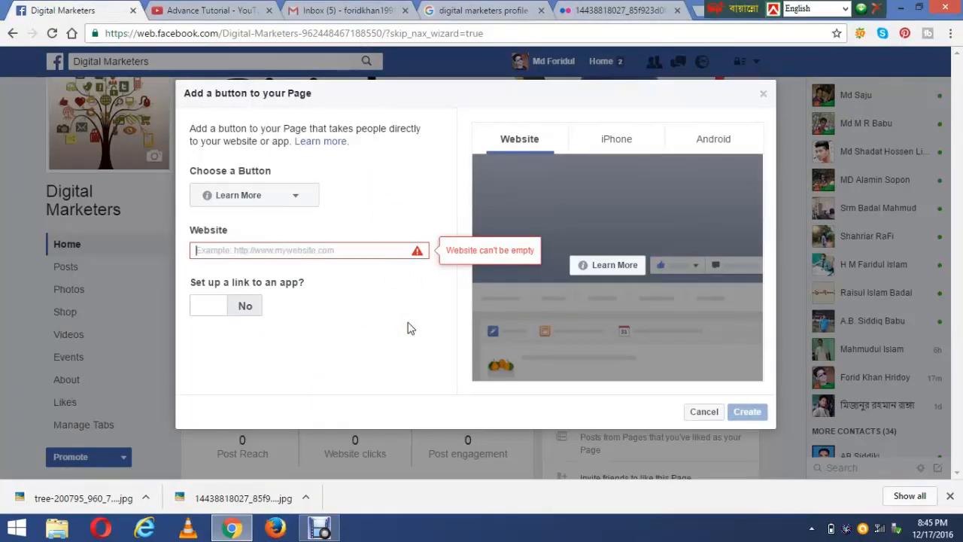
{"action": "type", "text": "https://www.youtube.com/channel/UCyt1sZ8oB2Odk3xcgNp9nsA?spfreload=10"}
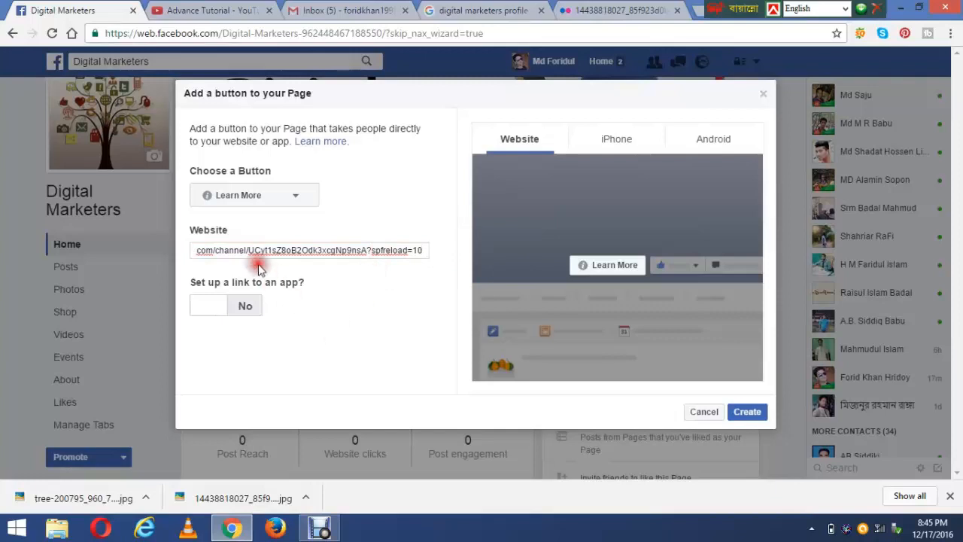
{"action": "left_click", "coordinate": [738, 414]}
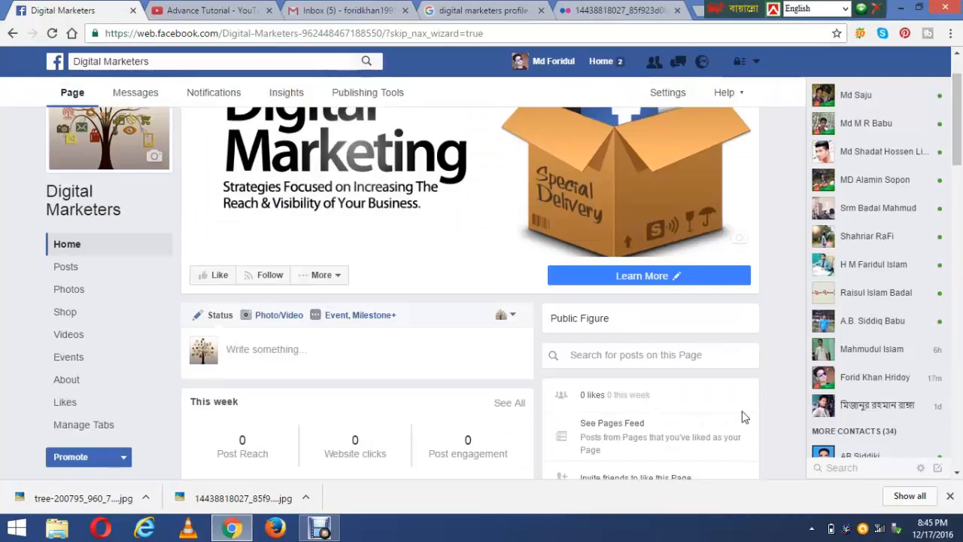
Step: Examine the Learn More button's options and look through the page's cover, sections and posts
{"action": "left_click", "coordinate": [638, 276]}
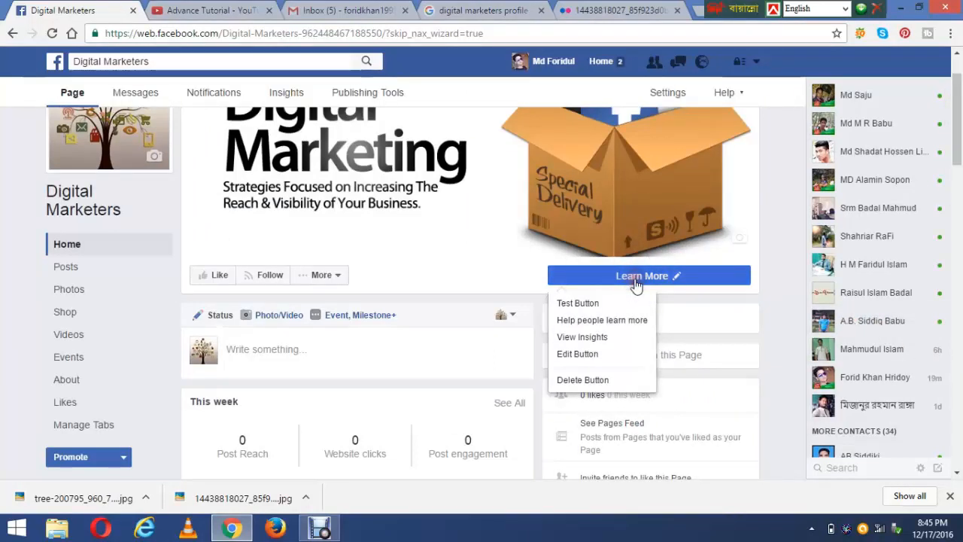
{"action": "left_click", "coordinate": [638, 280]}
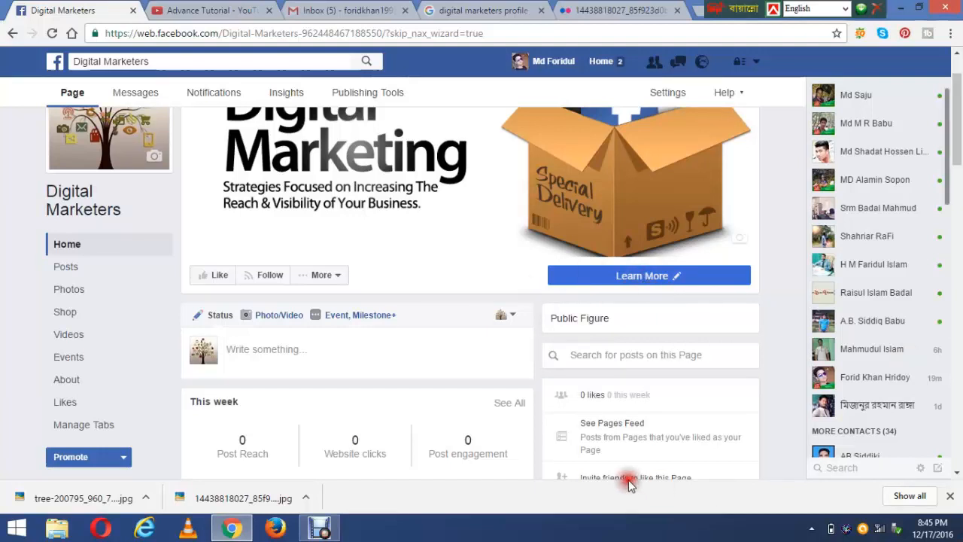
{"action": "scroll", "coordinate": [403, 392], "scroll_direction": "up", "scroll_amount": 2}
{"action": "left_click", "coordinate": [415, 399]}
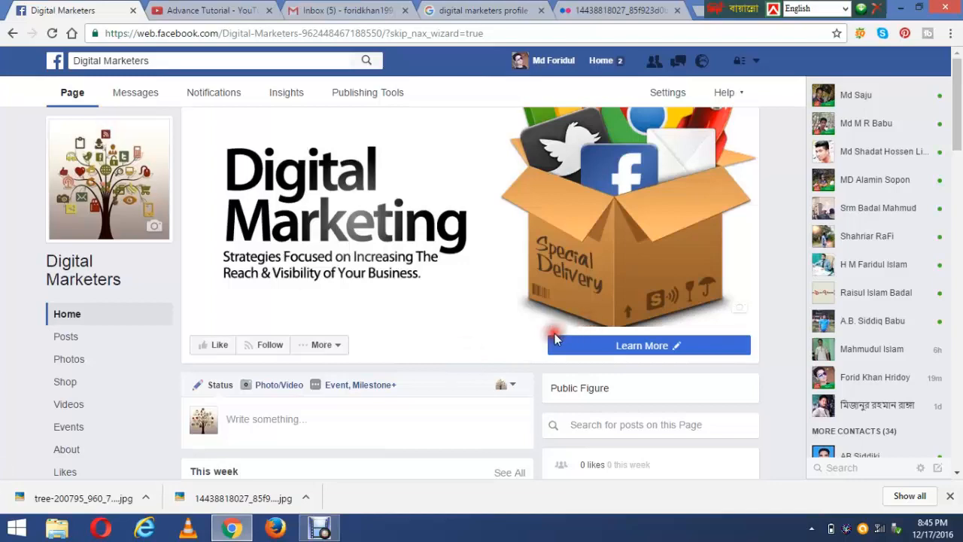
{"action": "scroll", "coordinate": [554, 333], "scroll_direction": "down", "scroll_amount": 3}
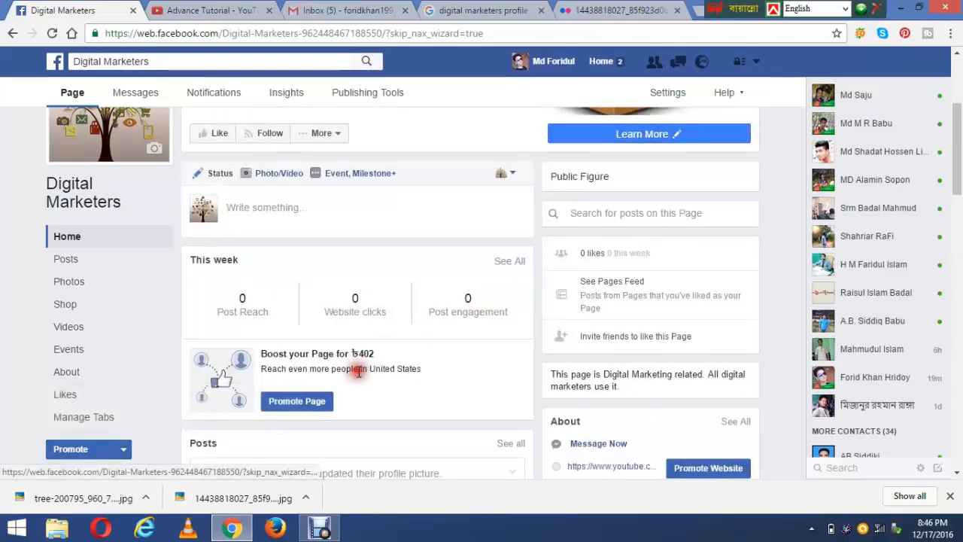
{"action": "scroll", "coordinate": [359, 370], "scroll_direction": "down", "scroll_amount": 10}
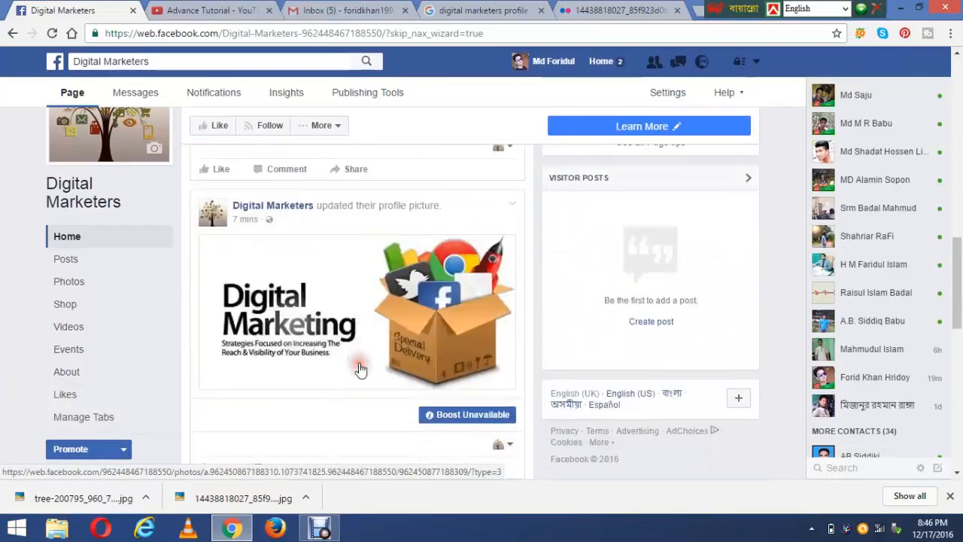
{"action": "scroll", "coordinate": [361, 369], "scroll_direction": "down", "scroll_amount": 8}
{"action": "scroll", "coordinate": [368, 361], "scroll_direction": "up", "scroll_amount": 9}
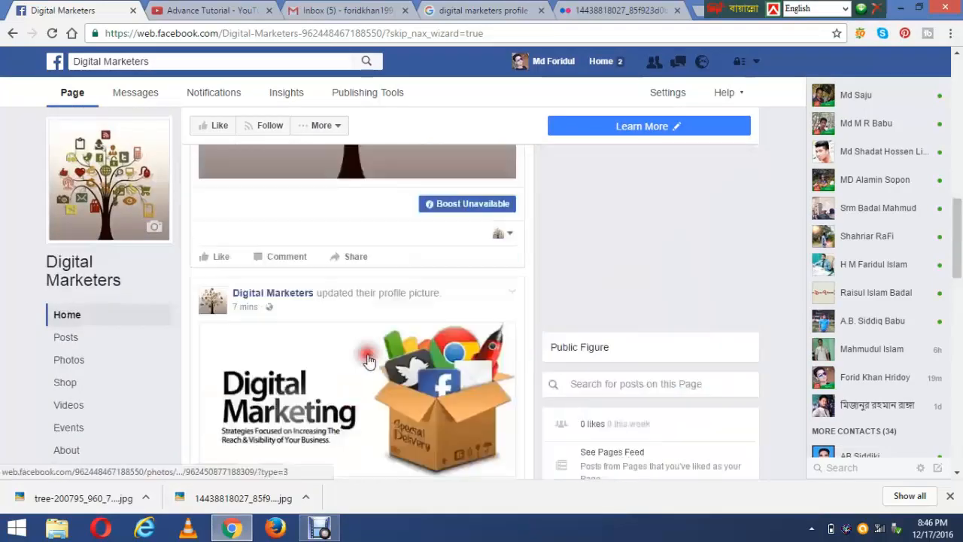
{"action": "scroll", "coordinate": [367, 360], "scroll_direction": "up", "scroll_amount": 8}
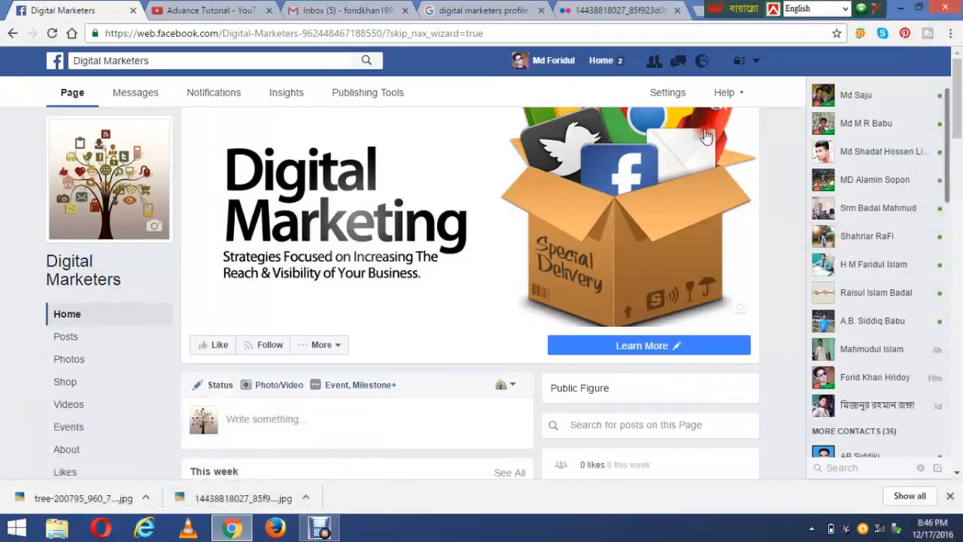
{"action": "left_click", "coordinate": [319, 527]}
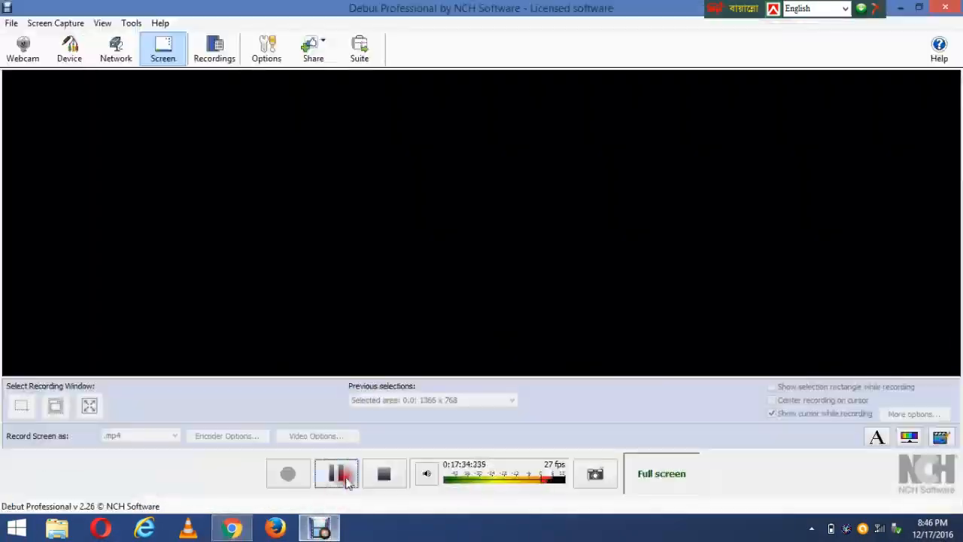